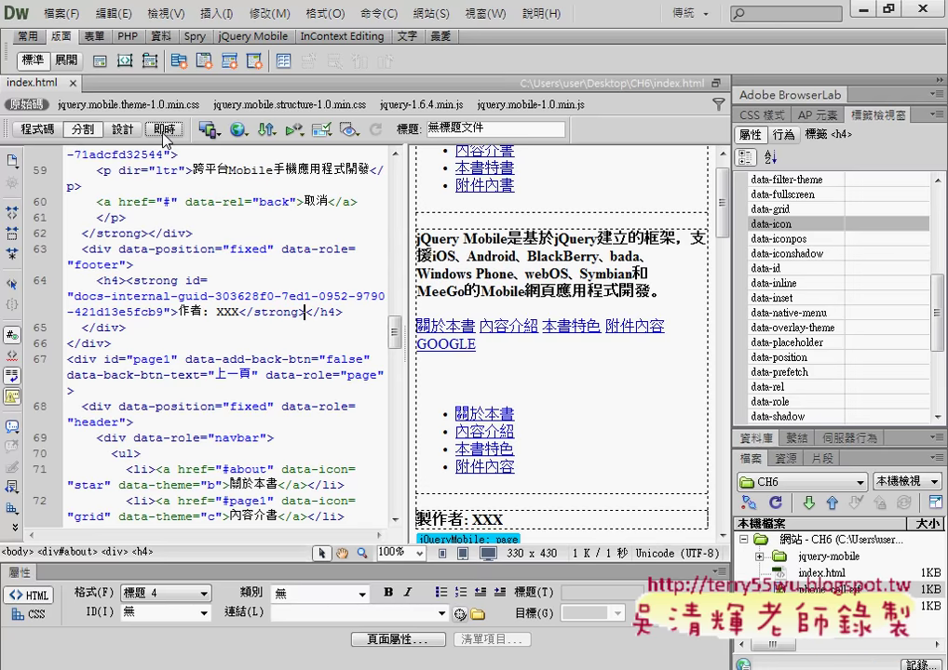
Step: Preview index.html in Live view and go from the 內容介書 page to the 關於本書 about page
{"action": "left_click", "coordinate": [164, 129]}
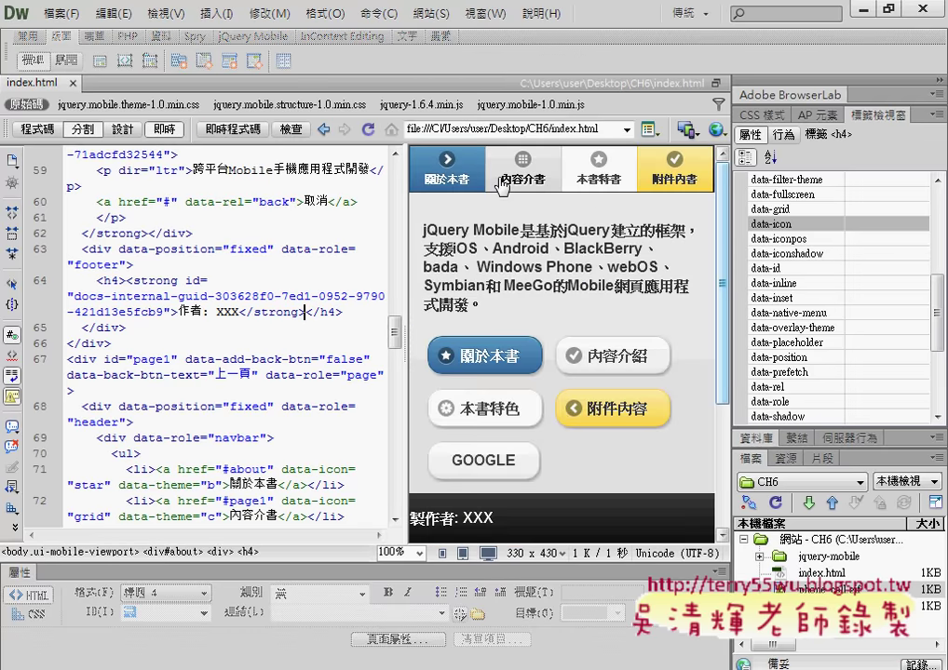
{"action": "left_click", "coordinate": [520, 173]}
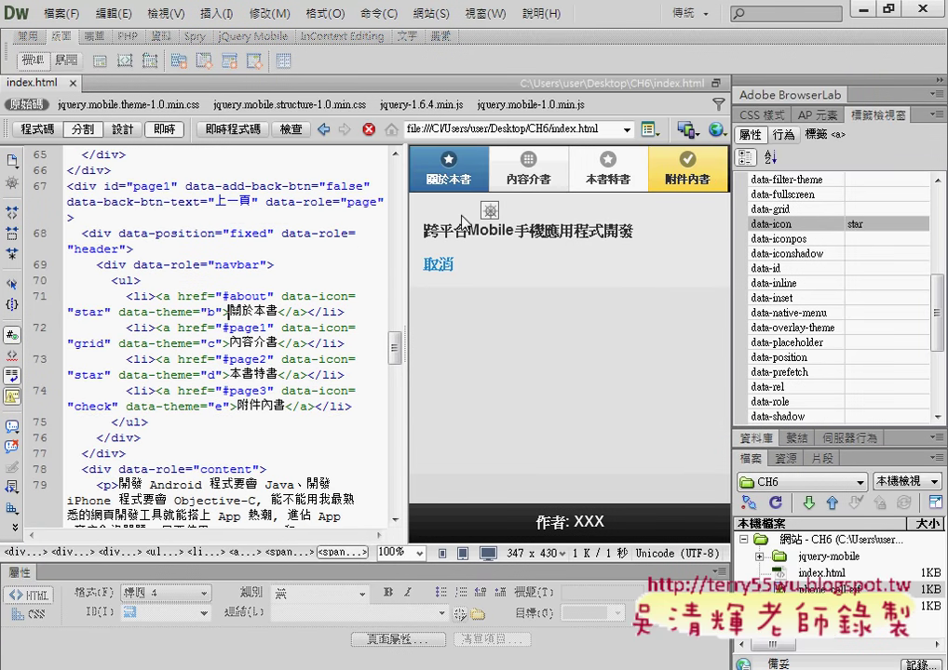
{"action": "left_click", "coordinate": [454, 183]}
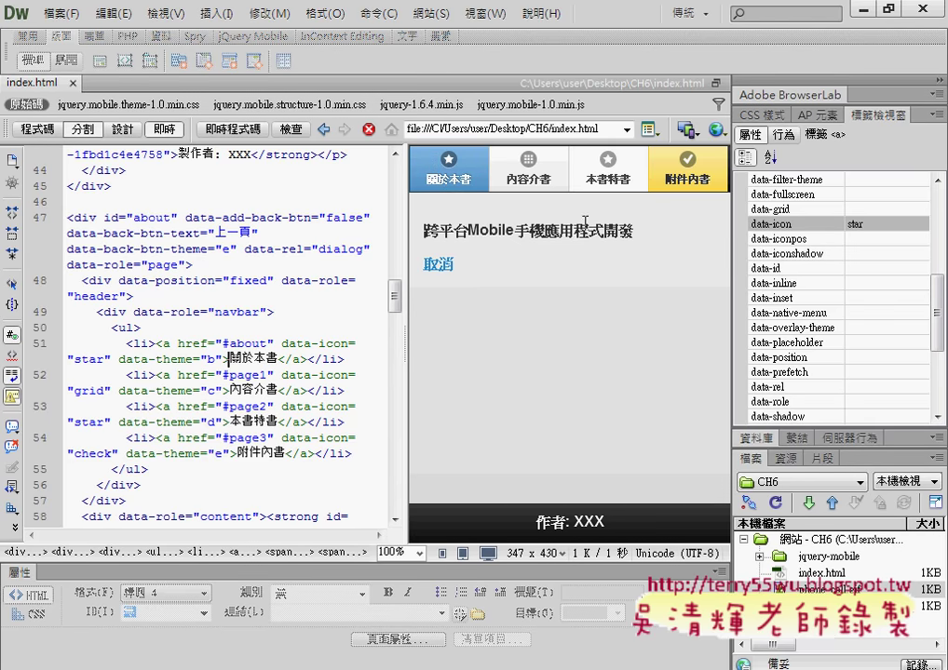
Step: Enlarge and refresh the Files panel, then highlight index.html with a circle and an arrow
{"action": "left_click_drag", "start_coordinate": [842, 450], "coordinate": [828, 424]}
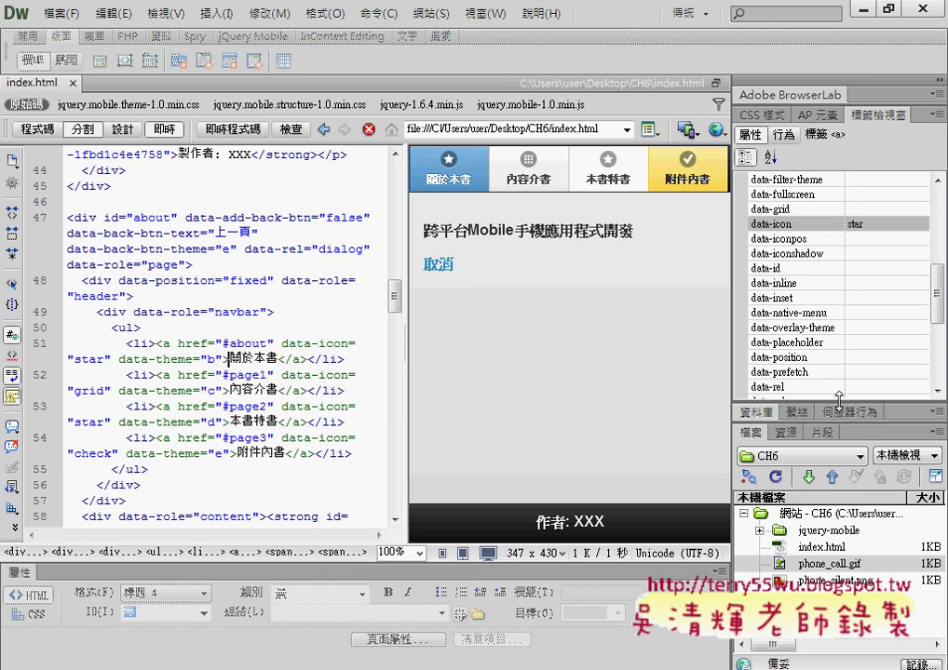
{"action": "left_click", "coordinate": [776, 477]}
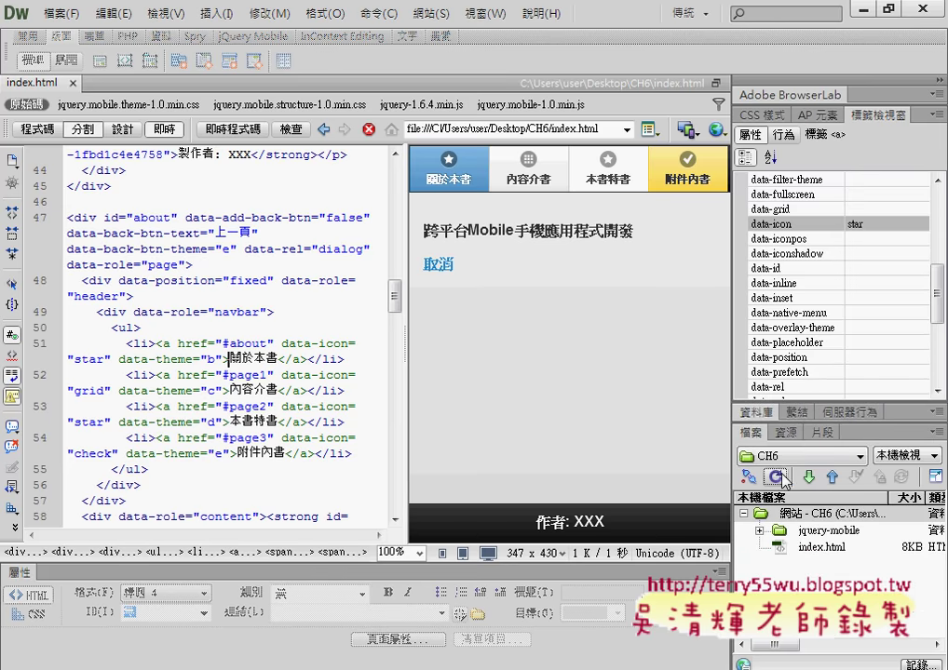
{"action": "left_click", "coordinate": [820, 550]}
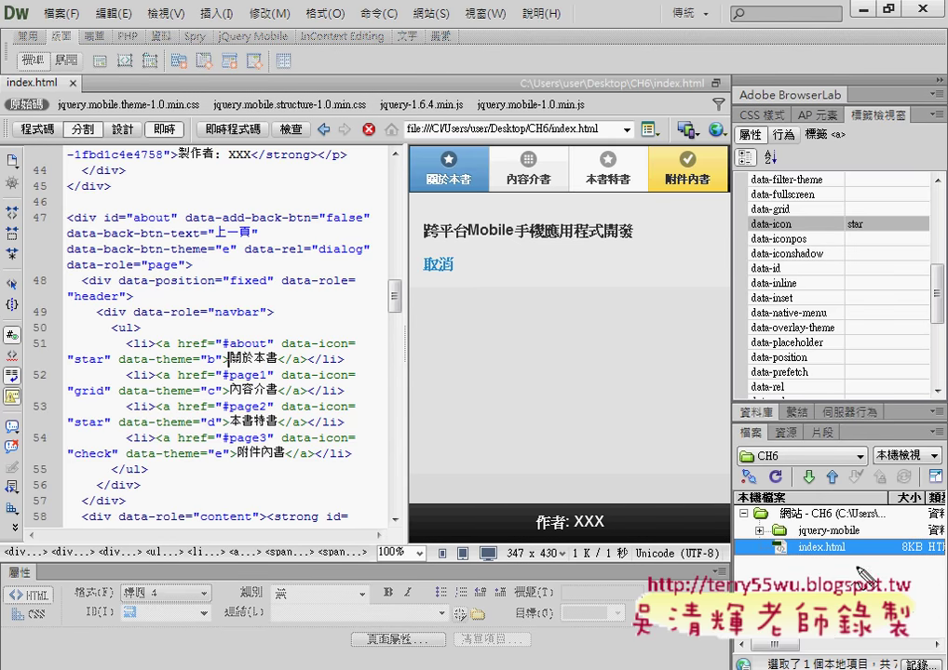
{"action": "left_click_drag", "start_coordinate": [842, 542], "coordinate": [842, 565]}
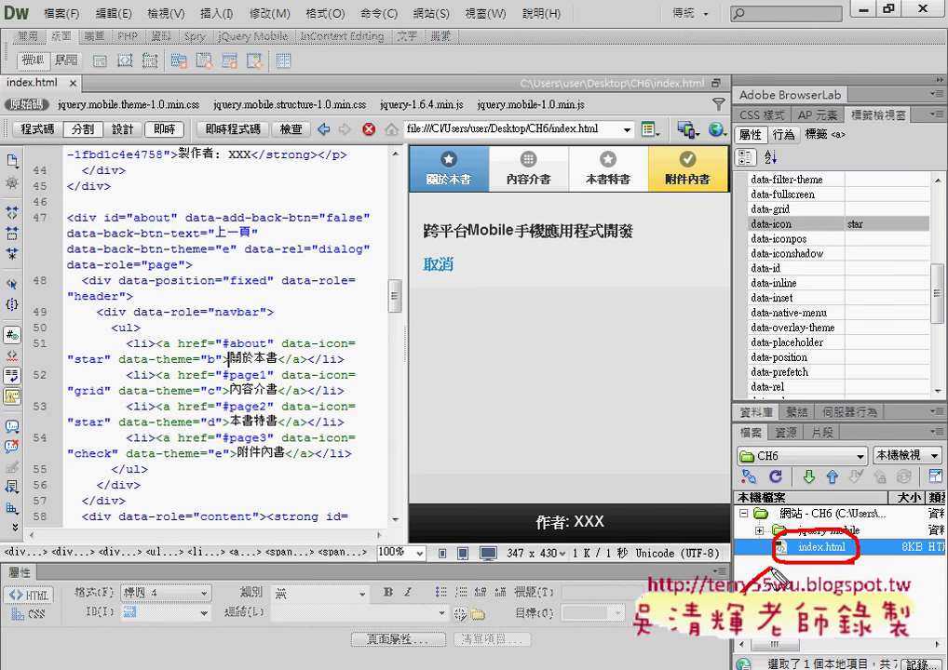
{"action": "left_click_drag", "start_coordinate": [754, 593], "coordinate": [791, 564]}
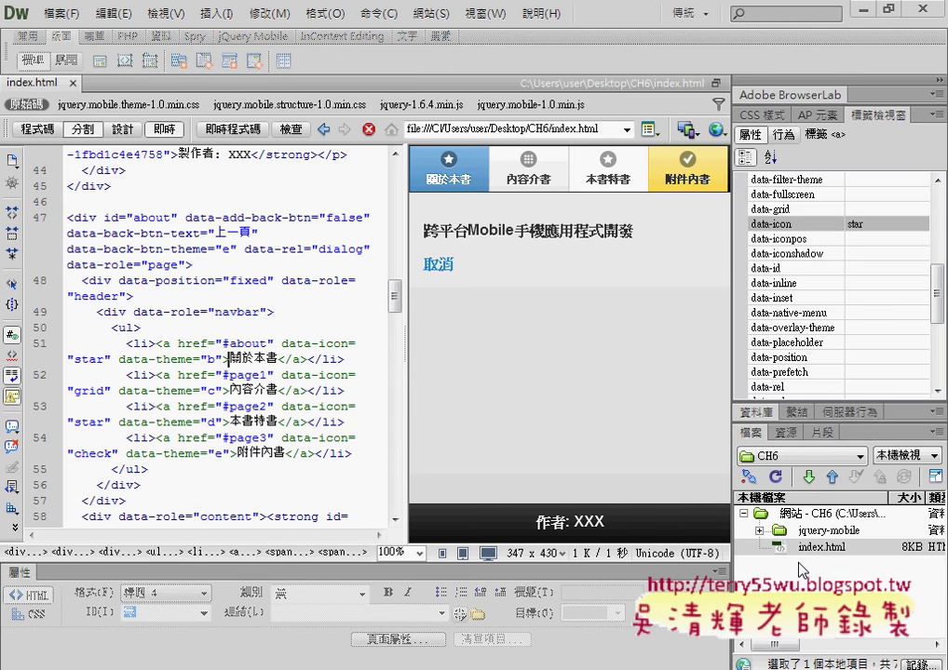
Step: Move the CH6 folder up the desktop, then open and cancel 7-Zip's add-to-archive dialog for it
{"action": "left_click", "coordinate": [863, 11]}
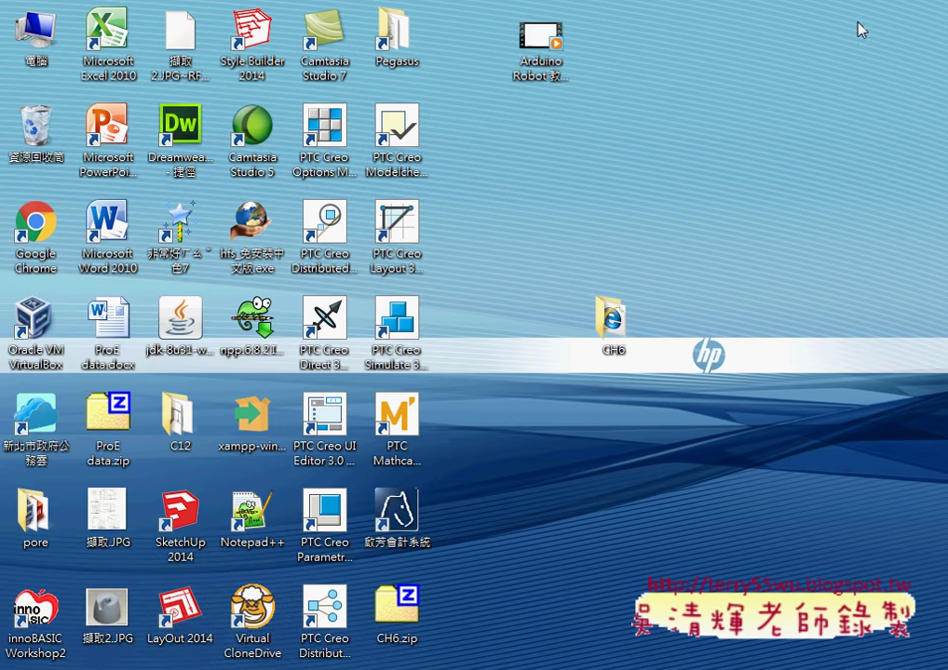
{"action": "mouse_move", "coordinate": [633, 316]}
{"action": "left_mouse_down"}
{"action": "mouse_move", "coordinate": [598, 198]}
{"action": "mouse_move", "coordinate": [629, 223]}
{"action": "left_mouse_up"}
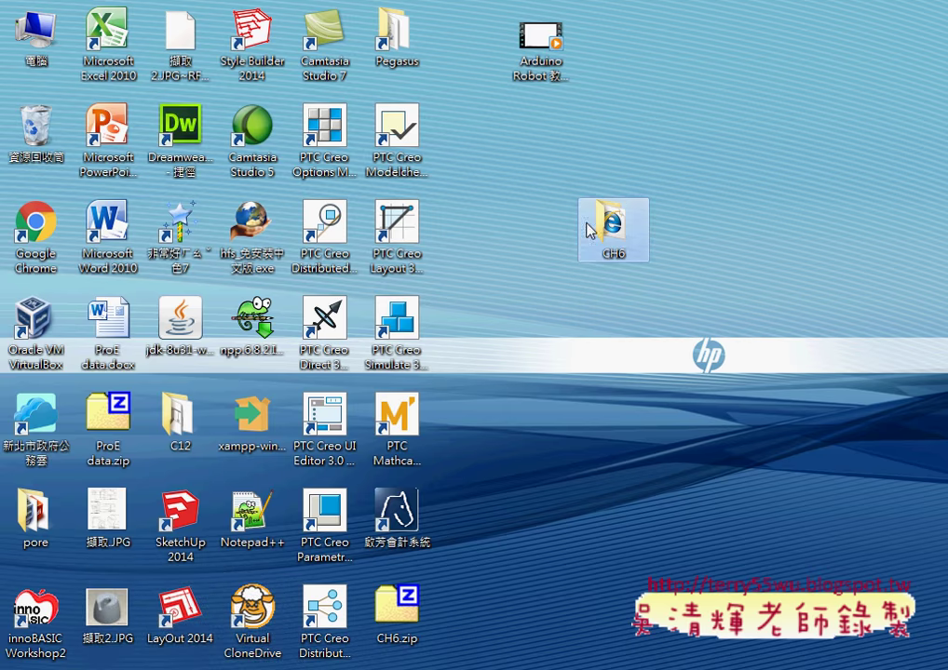
{"action": "right_click", "coordinate": [631, 235]}
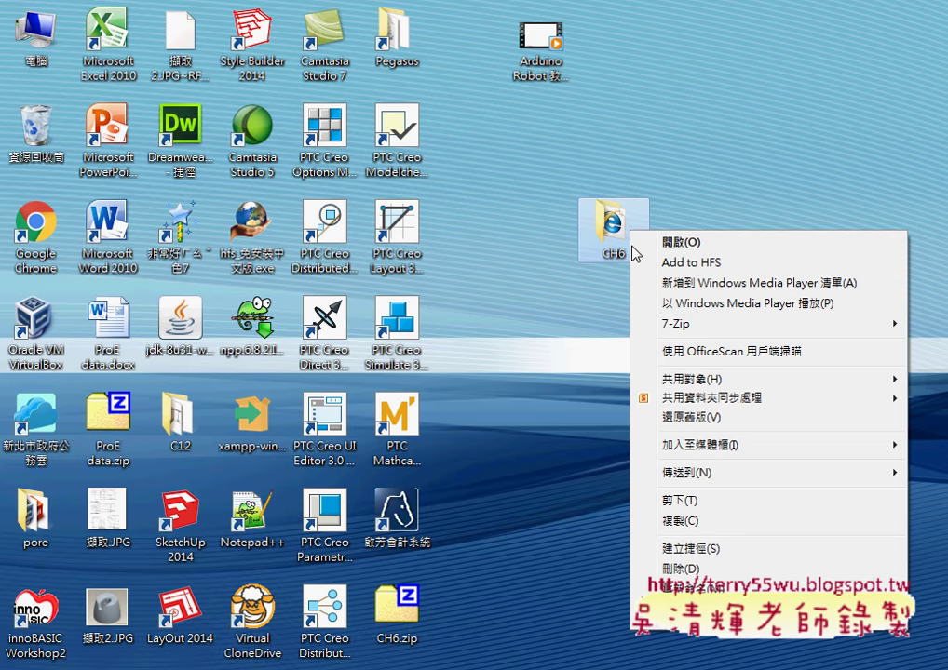
{"action": "mouse_move", "coordinate": [637, 323]}
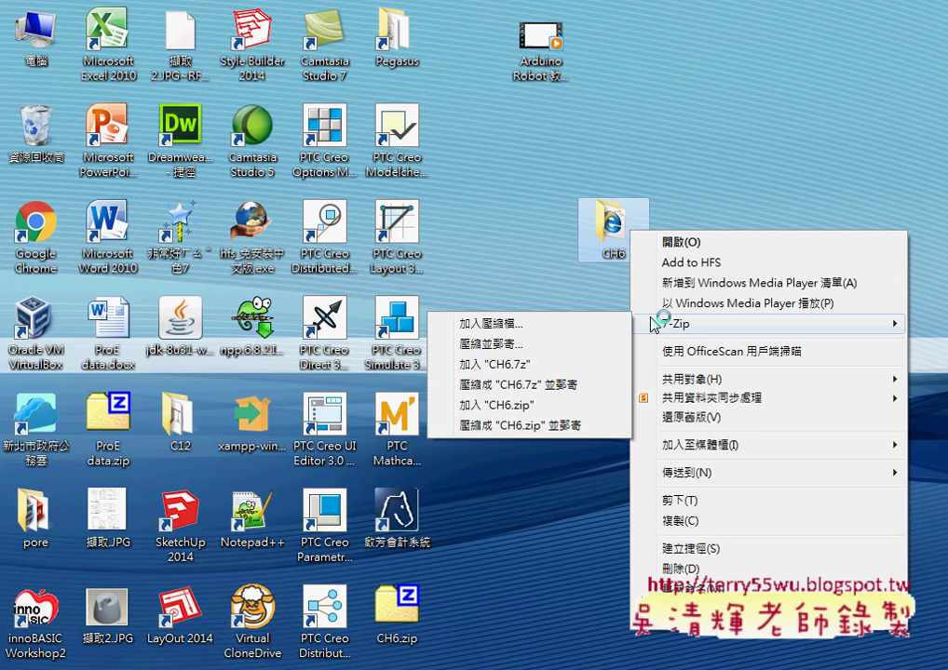
{"action": "left_click", "coordinate": [596, 333]}
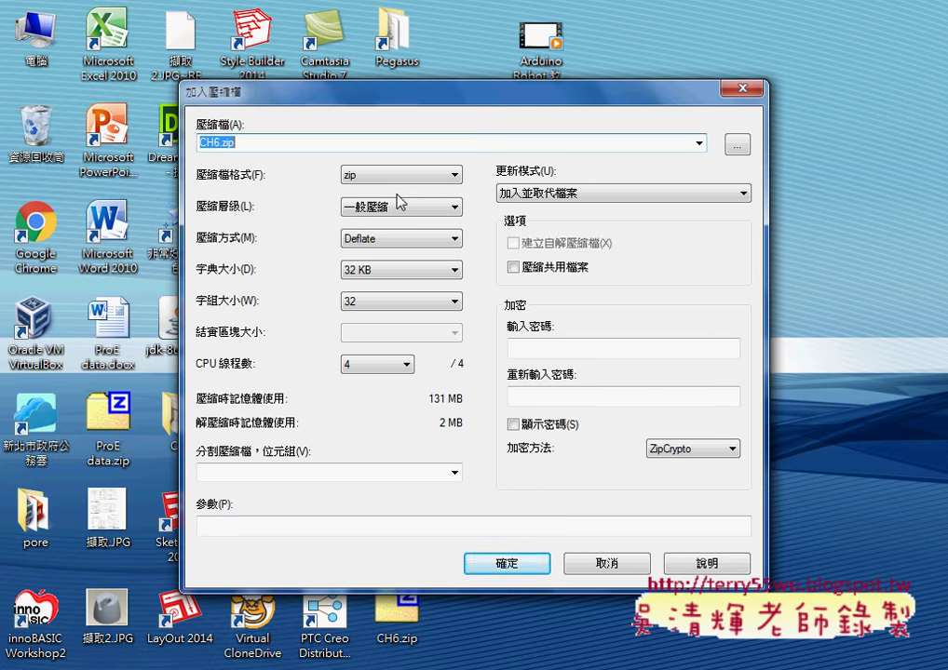
{"action": "left_click", "coordinate": [742, 89]}
Step: Compress the CH6 folder into CH6.zip with Send to > Compressed (zipped) folder
{"action": "right_click", "coordinate": [619, 234]}
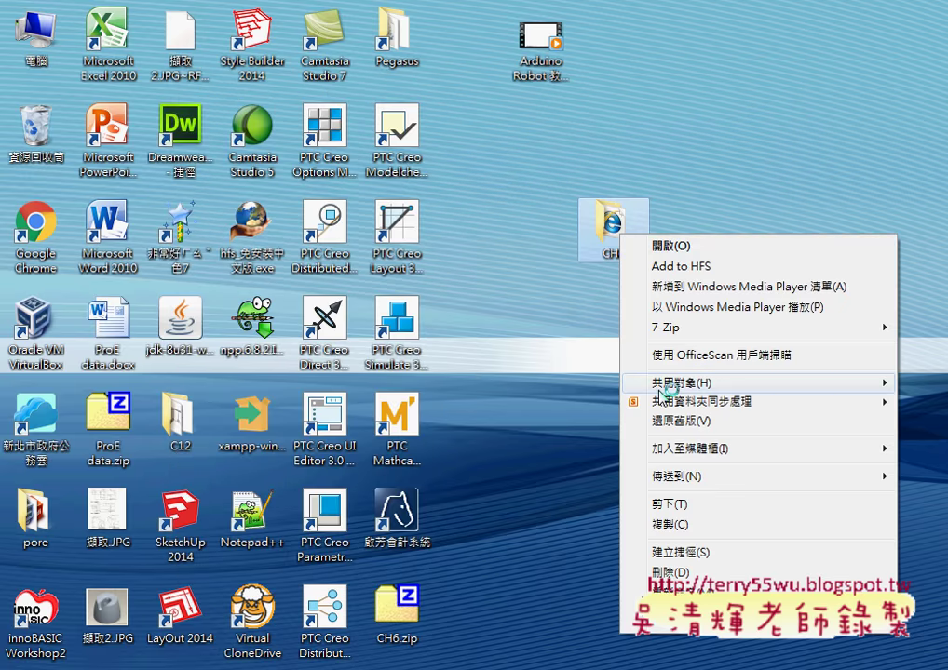
{"action": "mouse_move", "coordinate": [640, 491]}
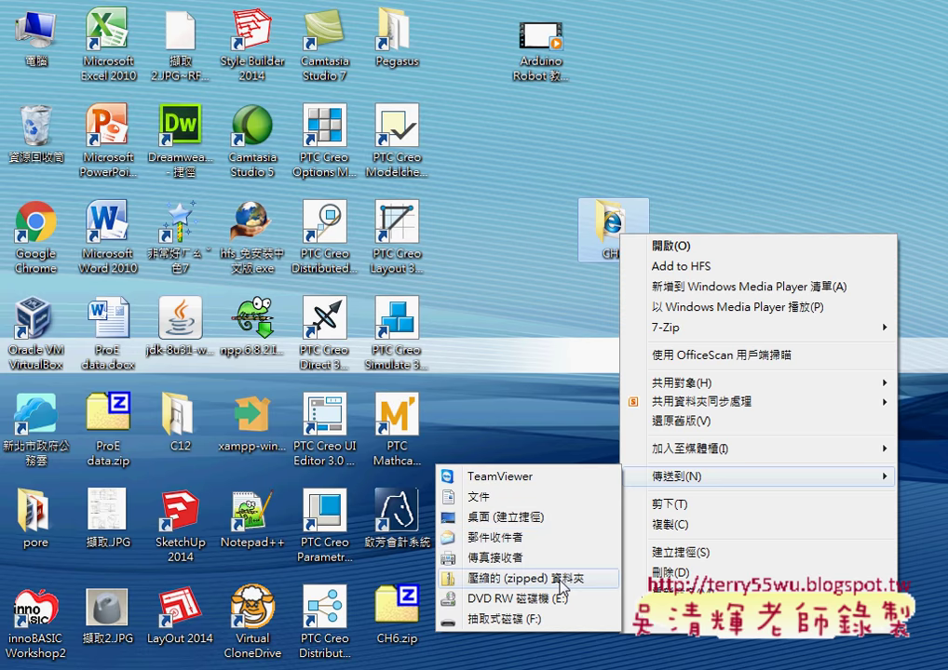
{"action": "left_click", "coordinate": [391, 641]}
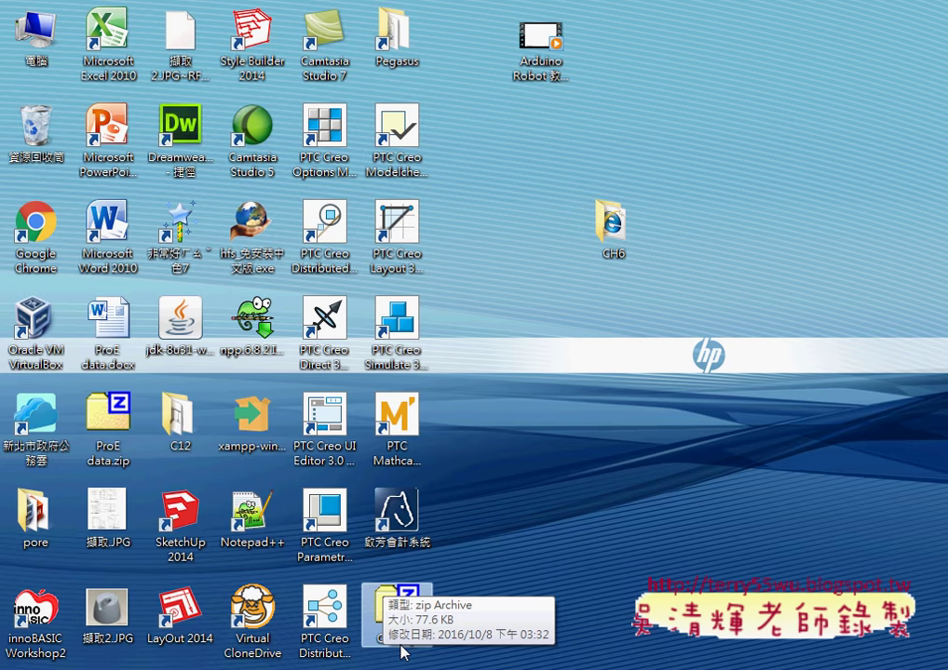
Step: Circle and point out CH6.zip and the CH6 folder, then erase the annotations
{"action": "left_click", "coordinate": [531, 564]}
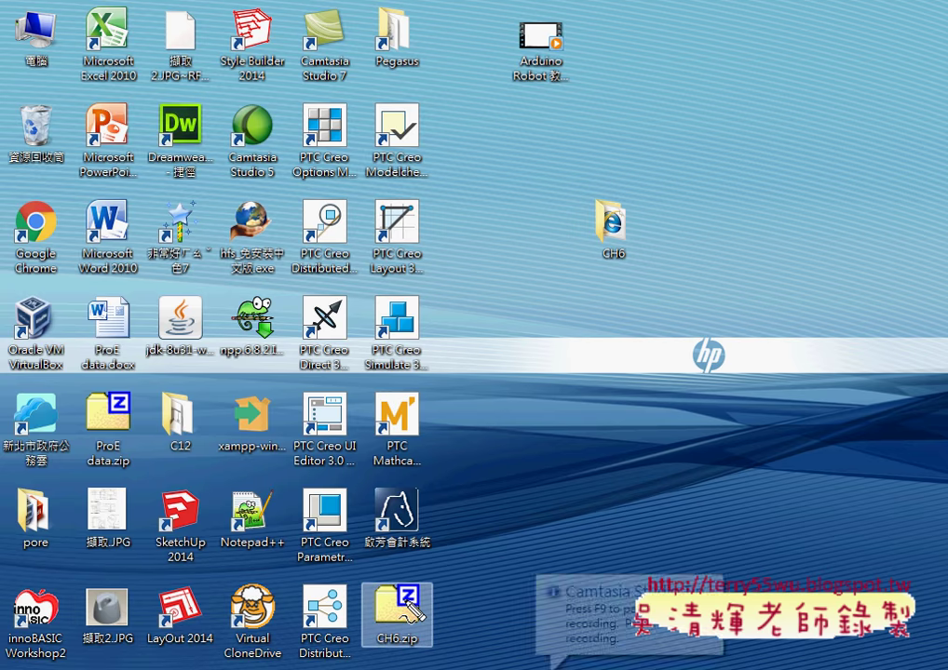
{"action": "left_click_drag", "start_coordinate": [432, 569], "coordinate": [445, 603]}
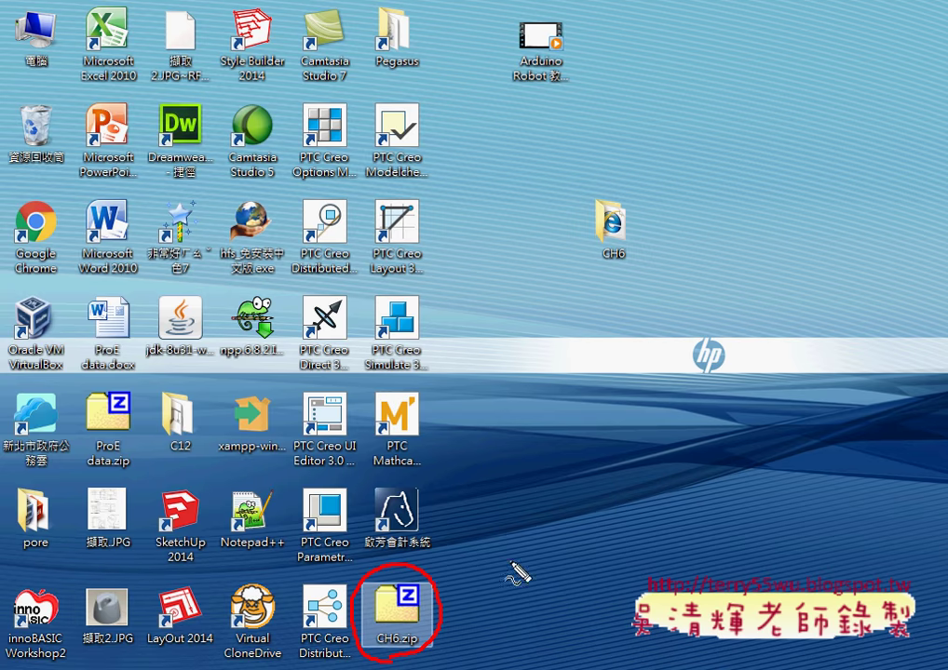
{"action": "mouse_move", "coordinate": [544, 533]}
{"action": "left_mouse_down"}
{"action": "mouse_move", "coordinate": [438, 586]}
{"action": "mouse_move", "coordinate": [473, 587]}
{"action": "left_mouse_up"}
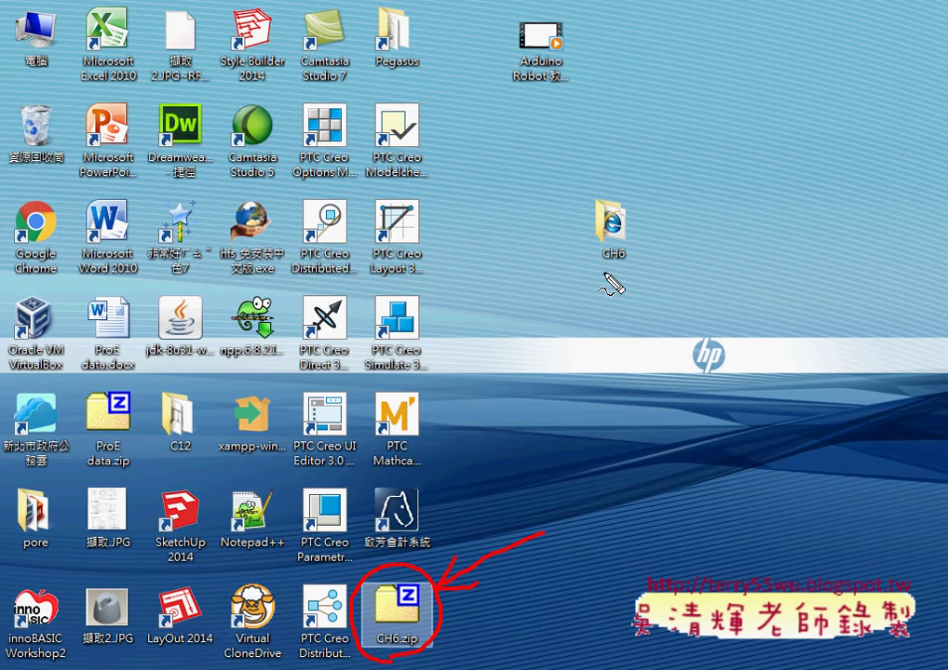
{"action": "mouse_move", "coordinate": [616, 182]}
{"action": "left_mouse_down"}
{"action": "mouse_move", "coordinate": [586, 200]}
{"action": "mouse_move", "coordinate": [607, 278]}
{"action": "left_mouse_up"}
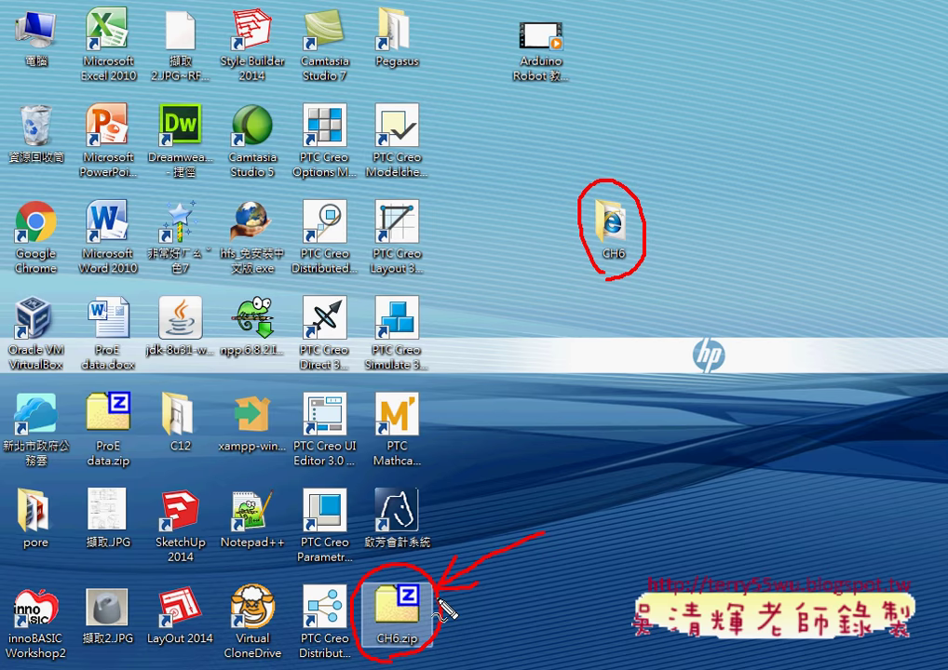
{"action": "key", "text": "Escape"}
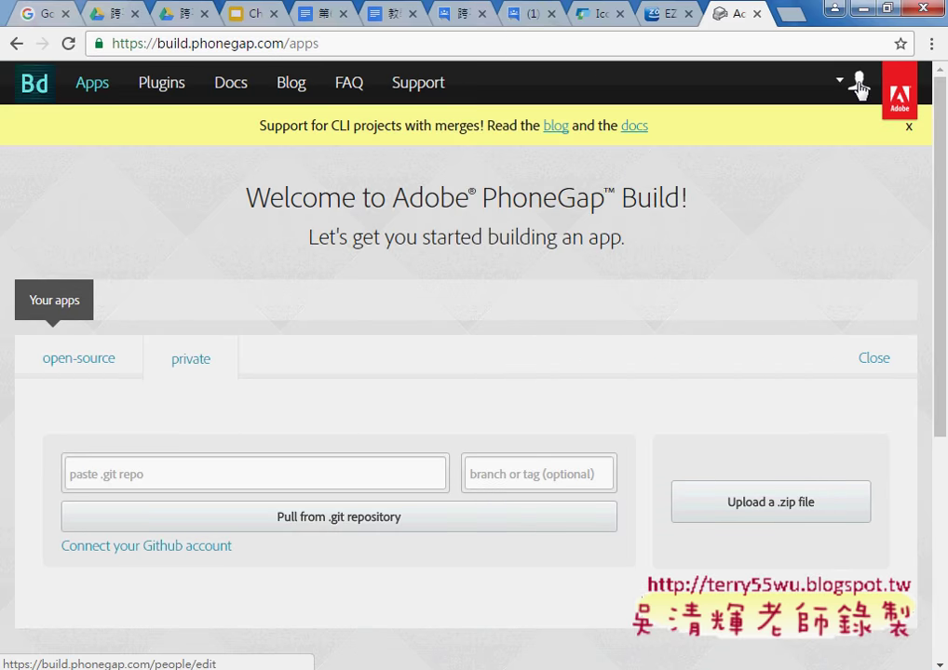
Step: Check the signed-in account in the user menu and scroll down to the private-app upload section
{"action": "left_click", "coordinate": [842, 89]}
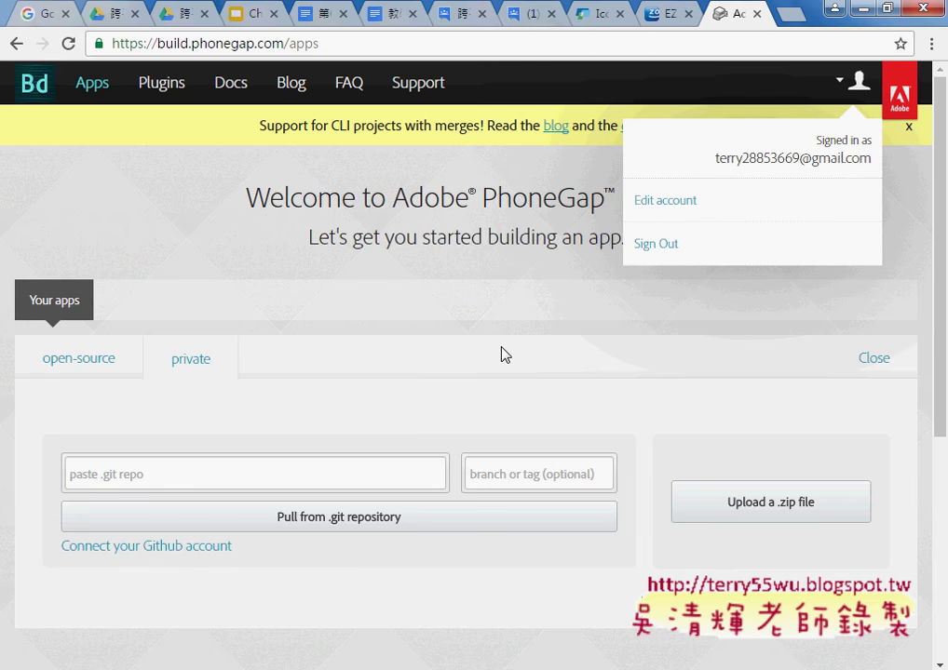
{"action": "scroll", "coordinate": [501, 355], "scroll_direction": "down", "scroll_amount": 2}
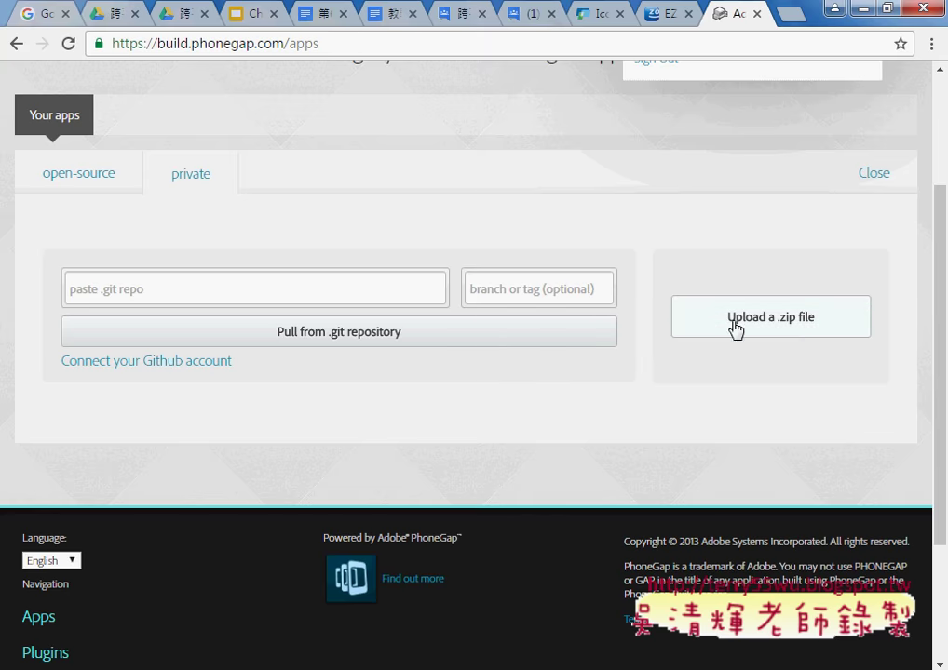
Step: Upload CH6.zip from the desktop using a widened list-view file chooser, then select the app title
{"action": "left_click", "coordinate": [771, 318]}
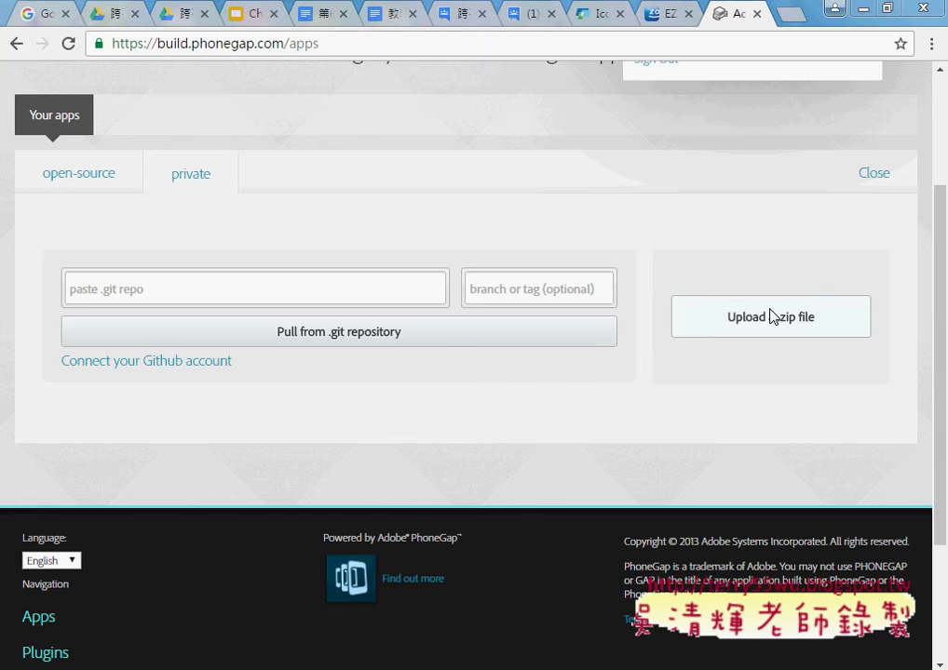
{"action": "mouse_move", "coordinate": [565, 121]}
{"action": "left_mouse_down"}
{"action": "mouse_move", "coordinate": [574, 337]}
{"action": "mouse_move", "coordinate": [583, 317]}
{"action": "left_mouse_up"}
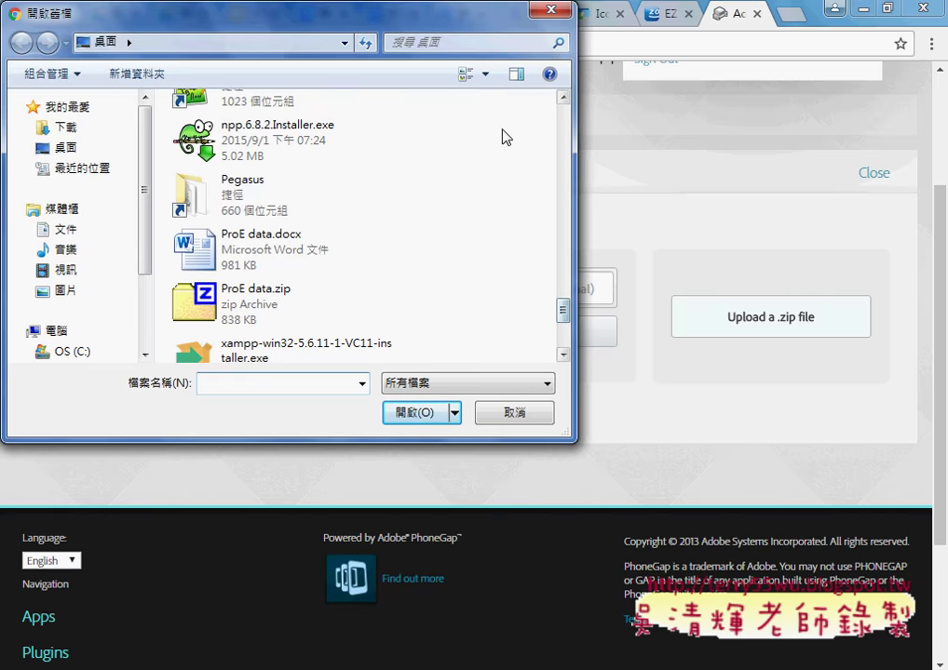
{"action": "left_click", "coordinate": [485, 74]}
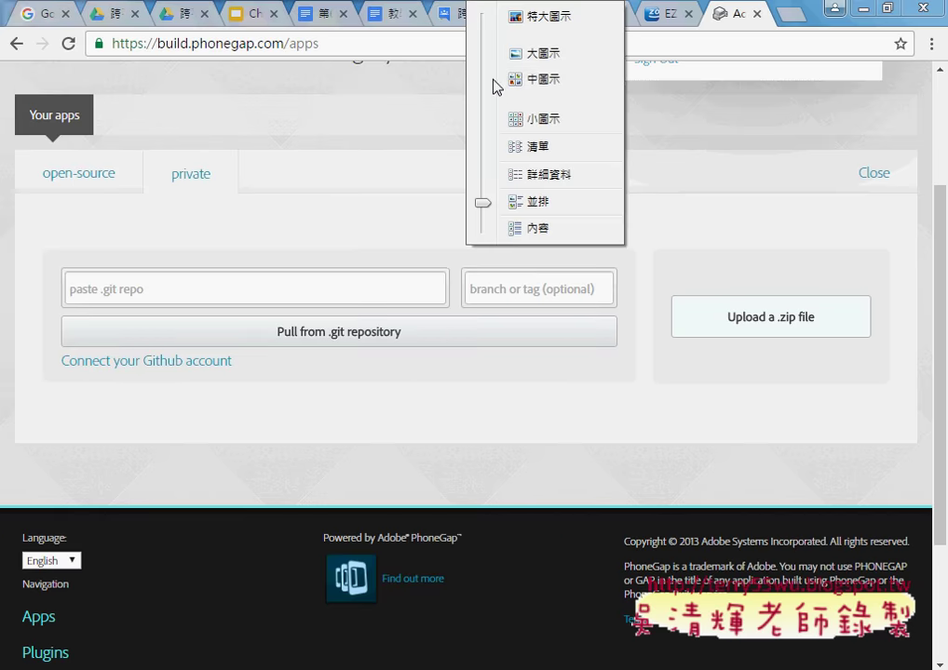
{"action": "left_click", "coordinate": [547, 147]}
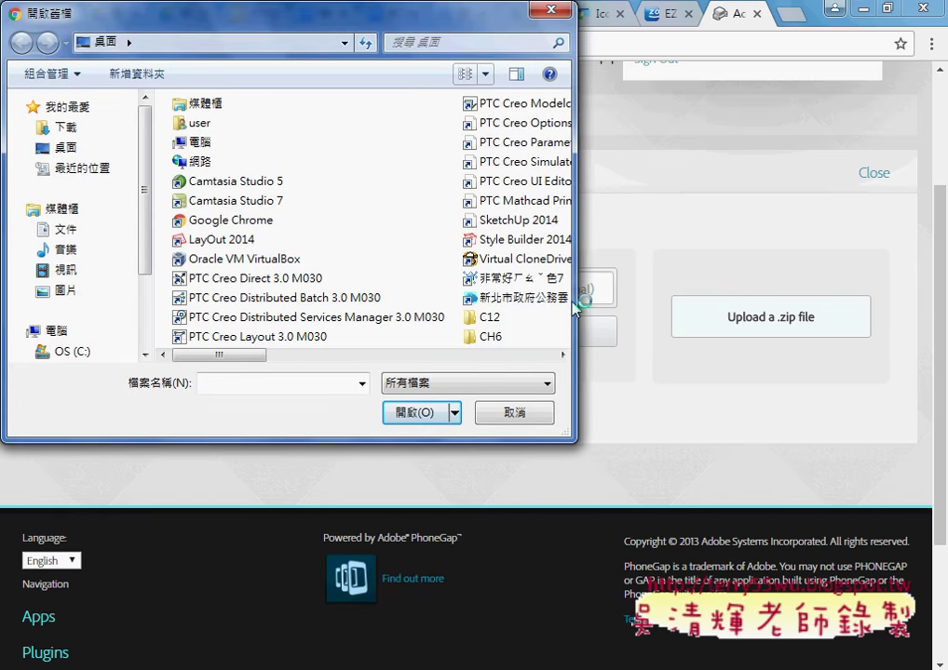
{"action": "left_click_drag", "start_coordinate": [576, 300], "coordinate": [869, 309]}
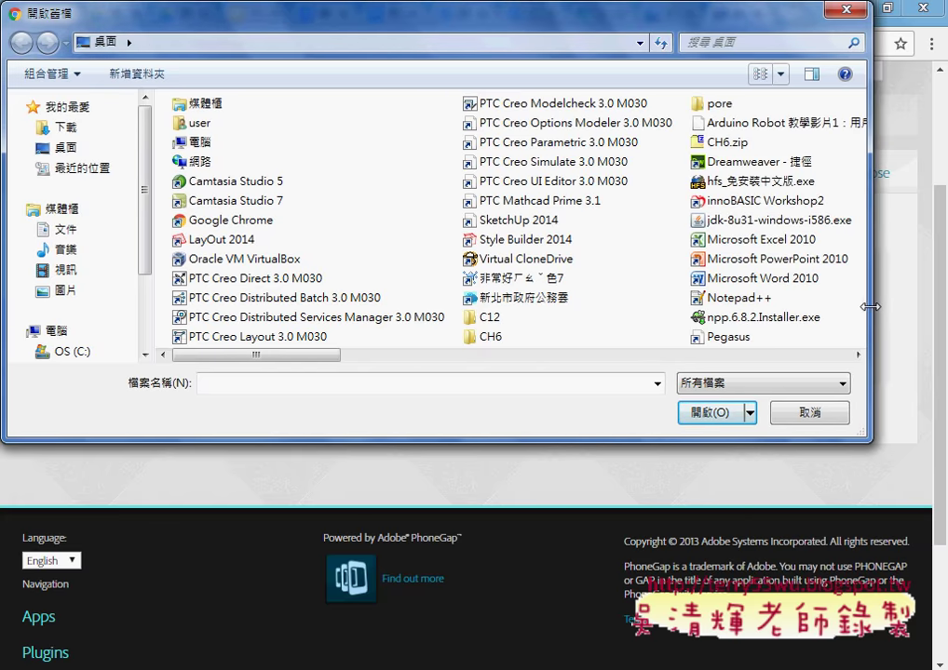
{"action": "left_click", "coordinate": [723, 144]}
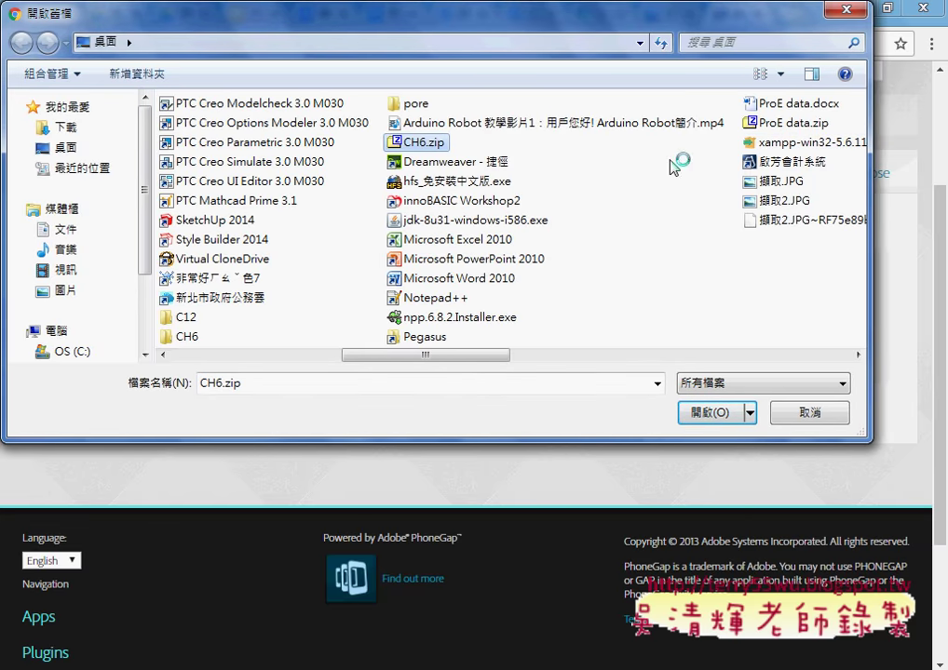
{"action": "left_click", "coordinate": [712, 417]}
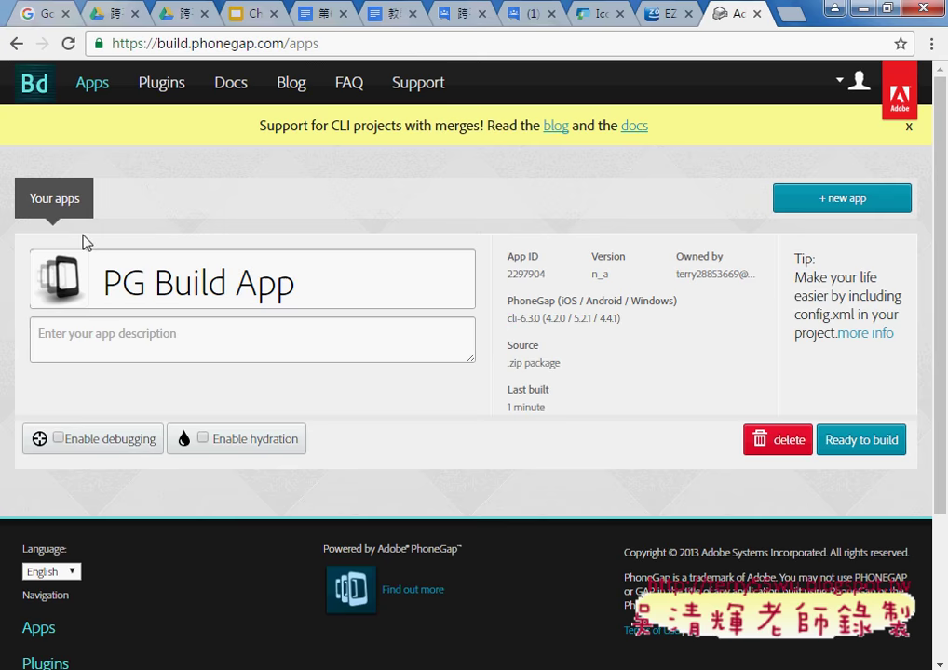
{"action": "left_click_drag", "start_coordinate": [296, 280], "coordinate": [108, 280]}
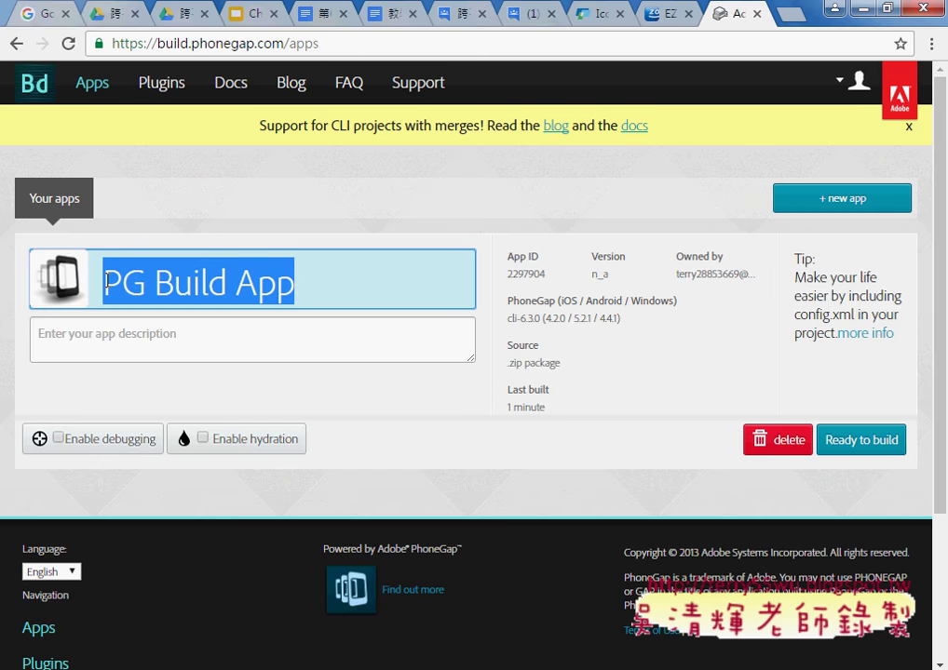
Step: Rename the app title to CH6, annotate the link to the build button, and start the build
{"action": "type", "text": "CH6"}
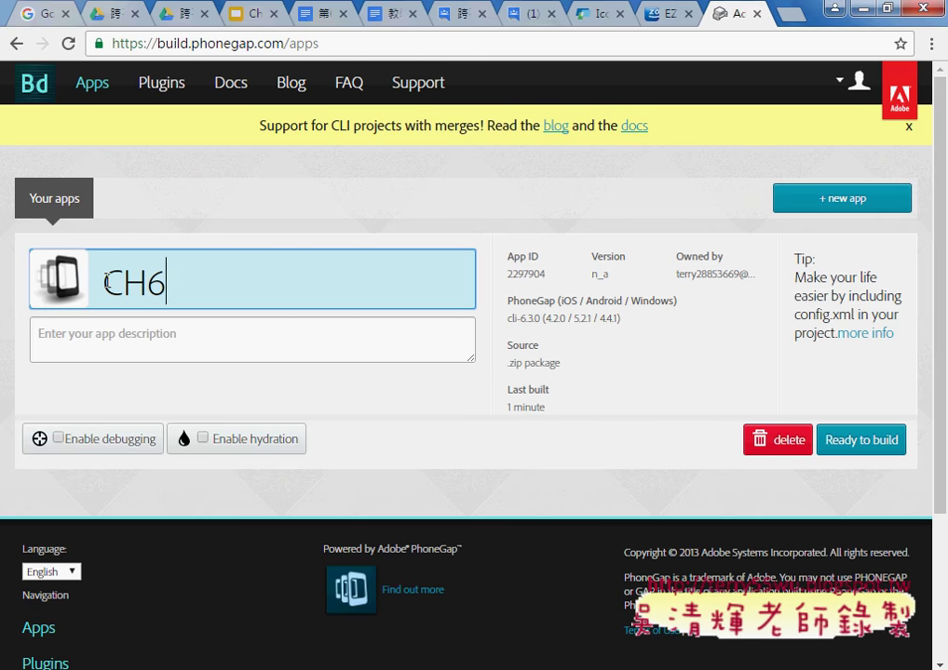
{"action": "left_click", "coordinate": [150, 333]}
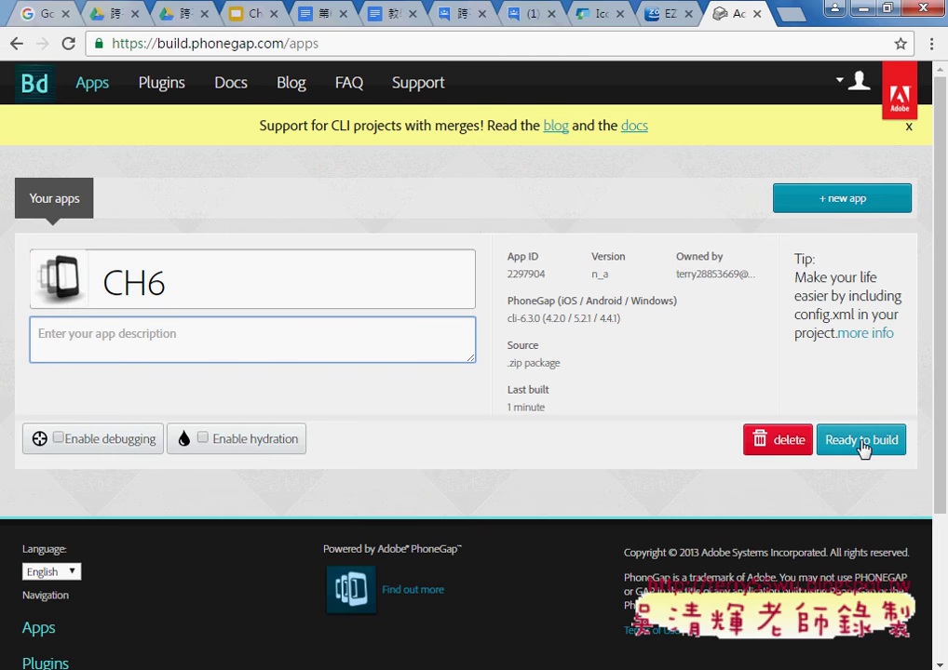
{"action": "left_click_drag", "start_coordinate": [866, 451], "coordinate": [879, 458]}
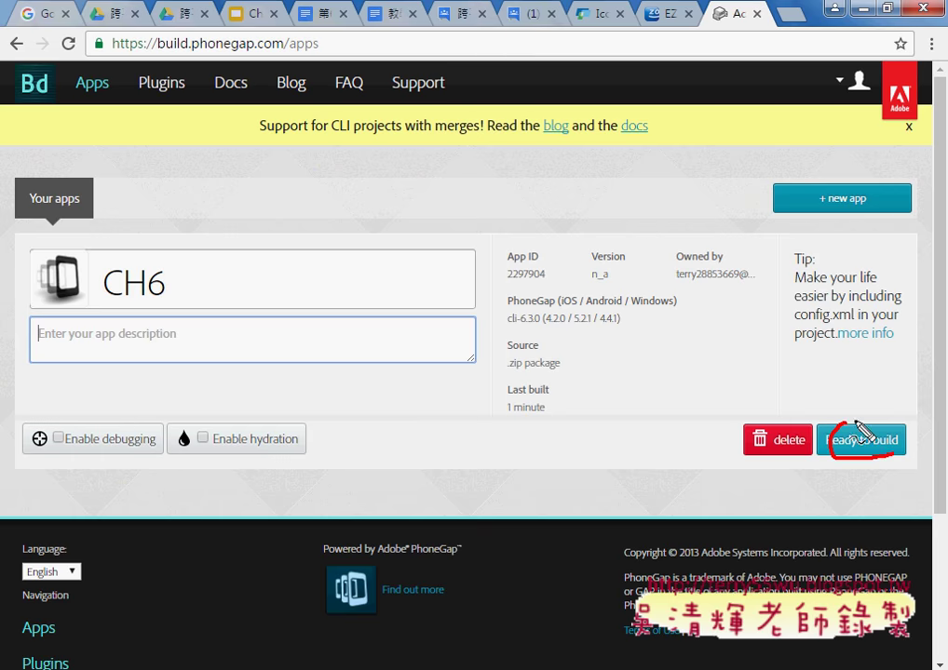
{"action": "mouse_move", "coordinate": [123, 312]}
{"action": "left_mouse_down"}
{"action": "mouse_move", "coordinate": [190, 284]}
{"action": "mouse_move", "coordinate": [787, 433]}
{"action": "left_mouse_up"}
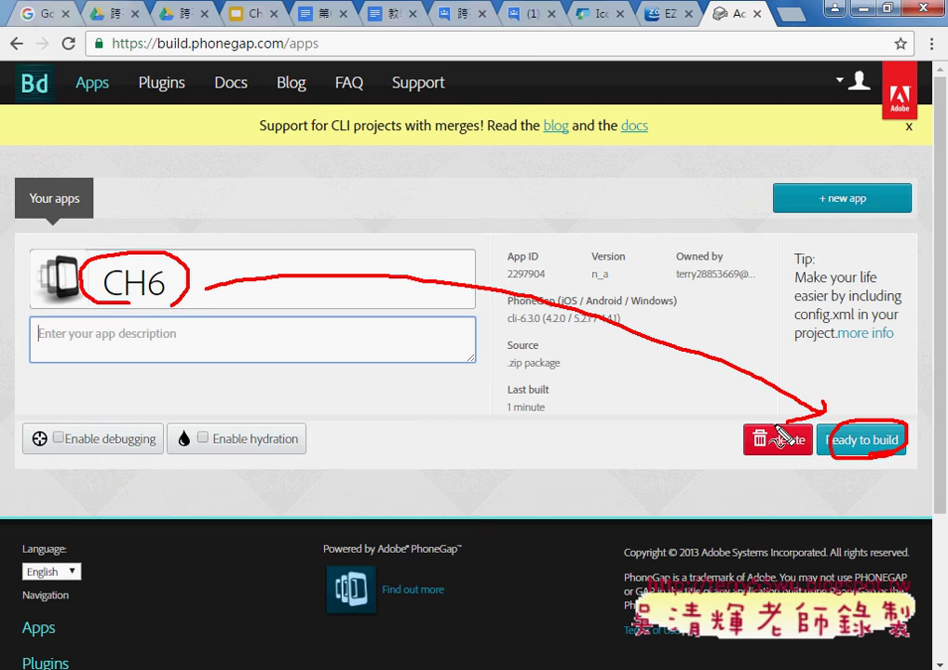
{"action": "left_click", "coordinate": [869, 443]}
{"action": "left_click", "coordinate": [869, 444]}
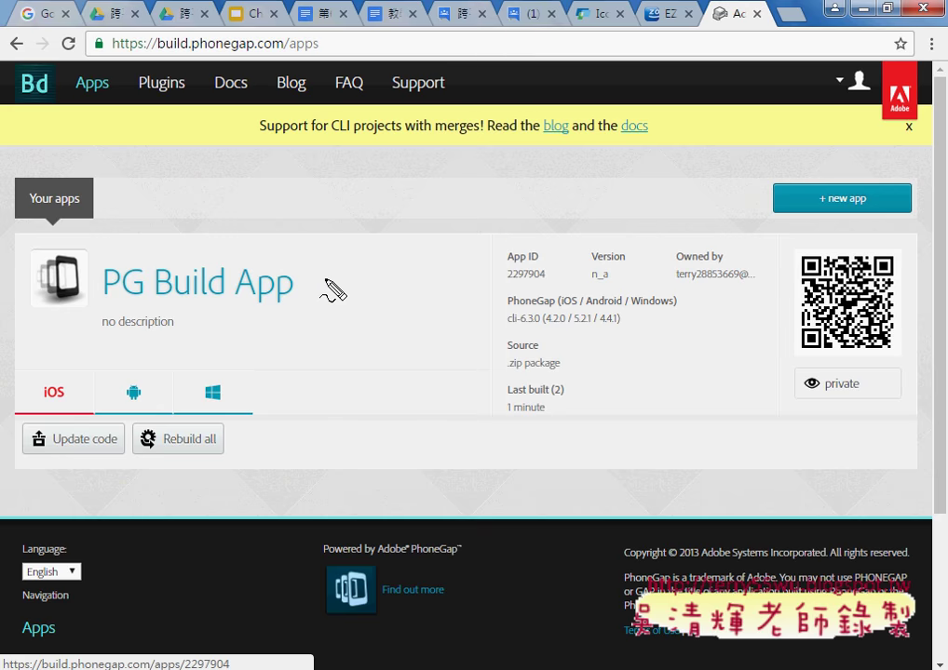
Step: Mark the Android, Windows and iOS download options and the install QR code, then clear the marks
{"action": "mouse_move", "coordinate": [138, 372]}
{"action": "left_mouse_down"}
{"action": "mouse_move", "coordinate": [149, 409]}
{"action": "mouse_move", "coordinate": [231, 378]}
{"action": "mouse_move", "coordinate": [218, 409]}
{"action": "left_mouse_up"}
{"action": "mouse_move", "coordinate": [75, 417]}
{"action": "left_mouse_down"}
{"action": "mouse_move", "coordinate": [80, 376]}
{"action": "mouse_move", "coordinate": [79, 399]}
{"action": "mouse_move", "coordinate": [41, 409]}
{"action": "mouse_move", "coordinate": [91, 423]}
{"action": "left_mouse_up"}
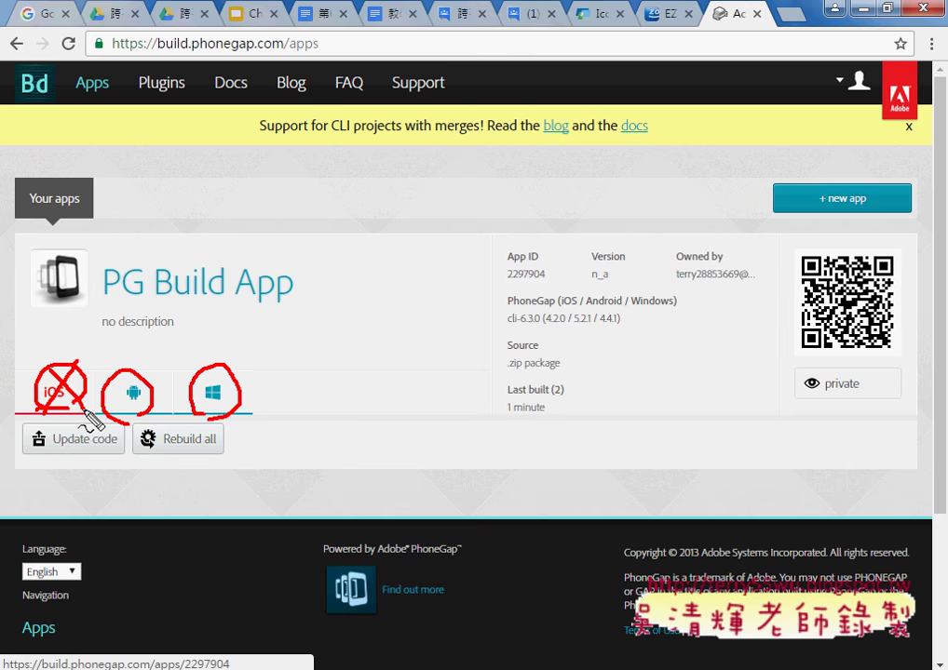
{"action": "mouse_move", "coordinate": [837, 361]}
{"action": "left_mouse_down"}
{"action": "mouse_move", "coordinate": [919, 296]}
{"action": "mouse_move", "coordinate": [841, 376]}
{"action": "left_mouse_up"}
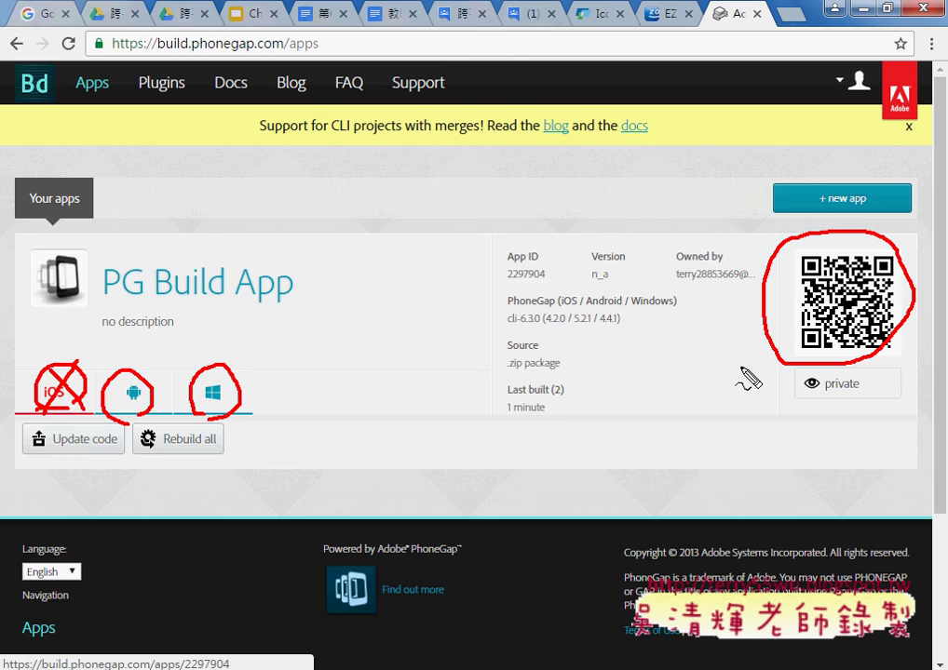
{"action": "key", "text": "Escape"}
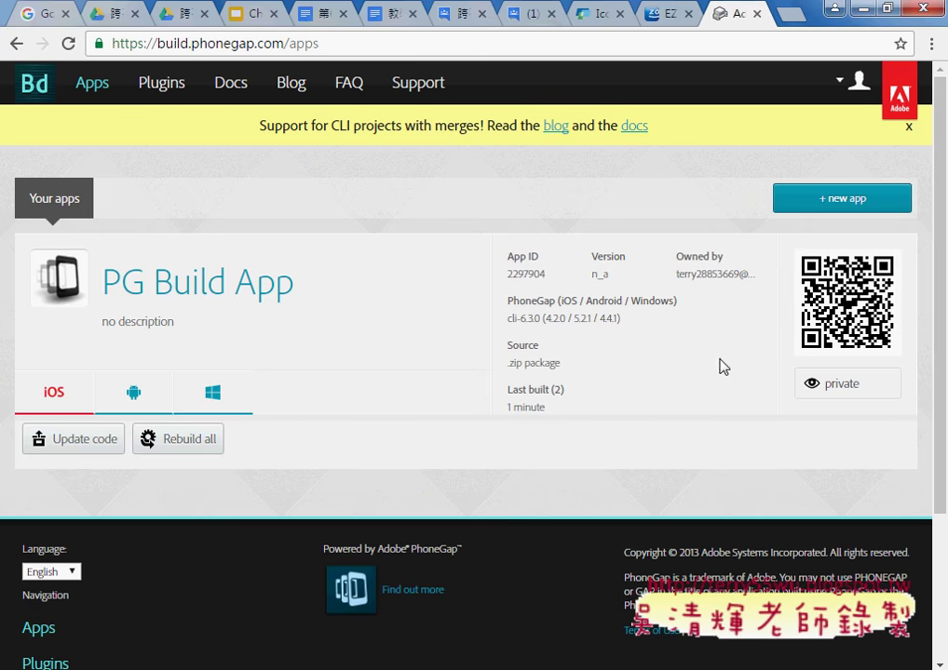
Step: Download the Android APK, check it in the download bar, and open a new browser tab
{"action": "left_click", "coordinate": [139, 402]}
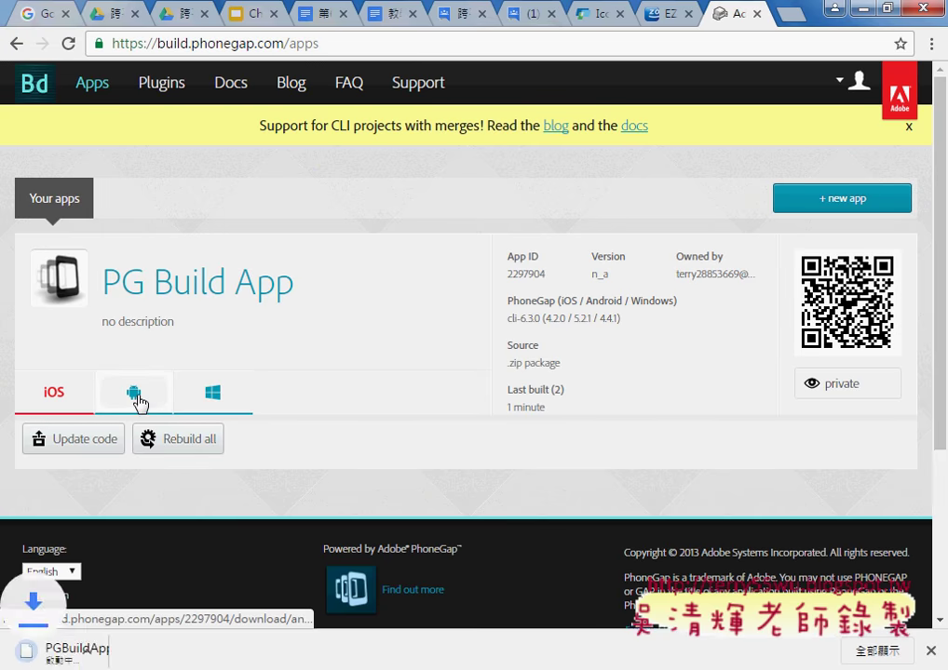
{"action": "left_click", "coordinate": [195, 649]}
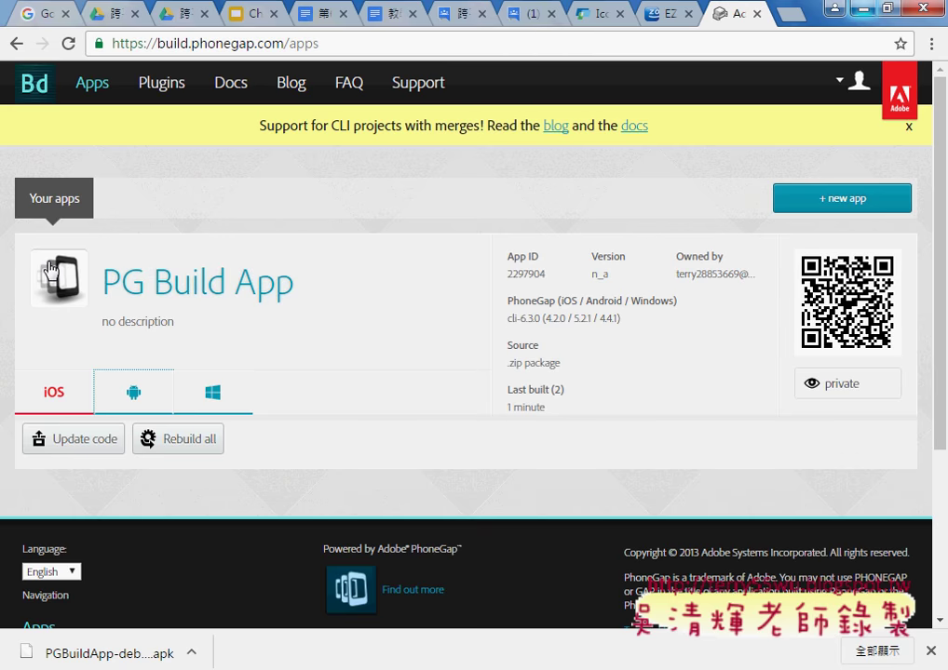
{"action": "left_click", "coordinate": [791, 17]}
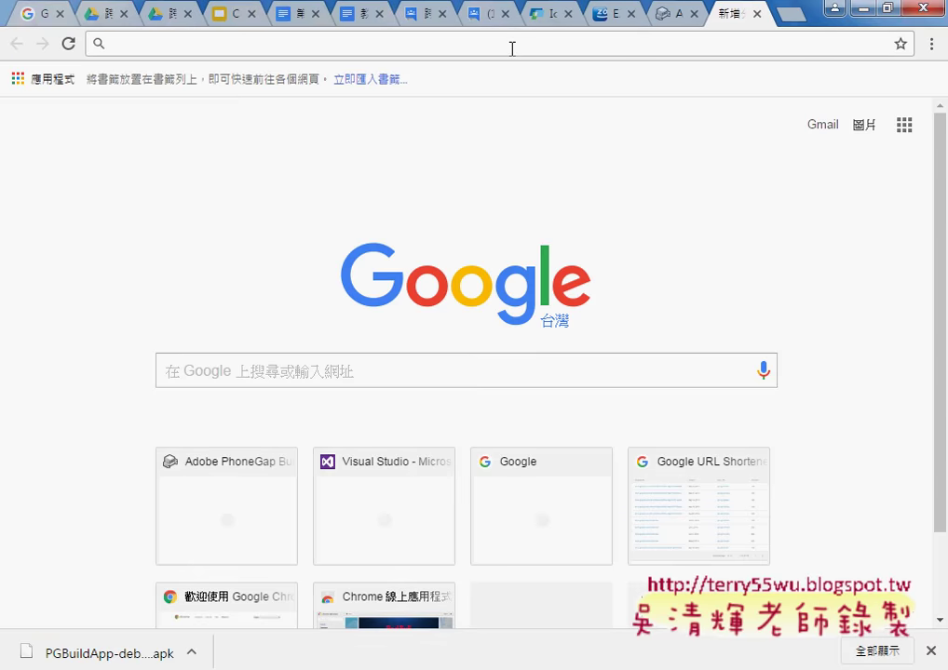
Step: Open Google Play from the apps grid and search for 徐志摩 using the Zhuyin IME
{"action": "left_click", "coordinate": [901, 131]}
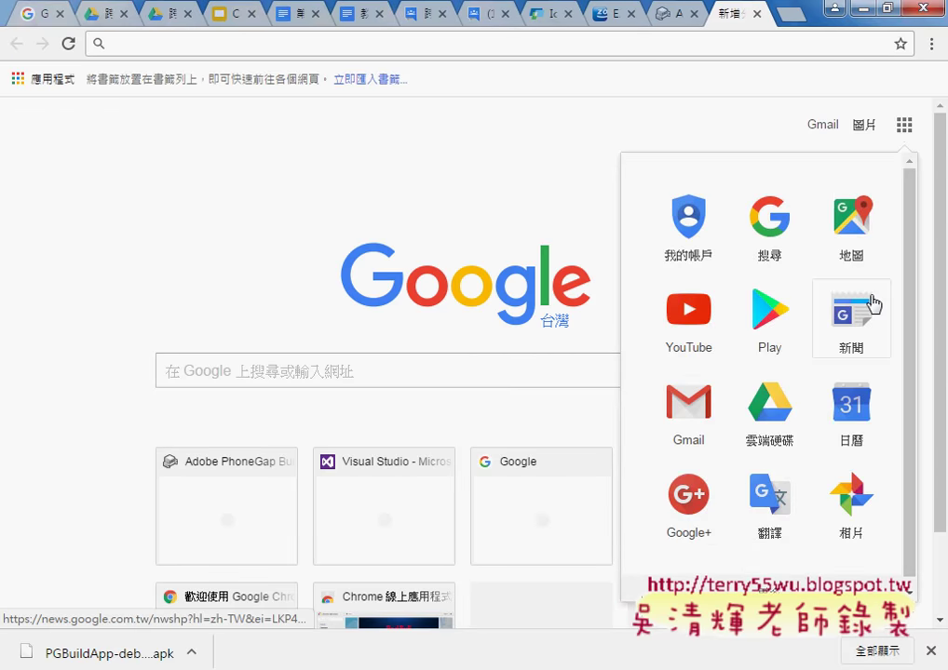
{"action": "left_click", "coordinate": [775, 335]}
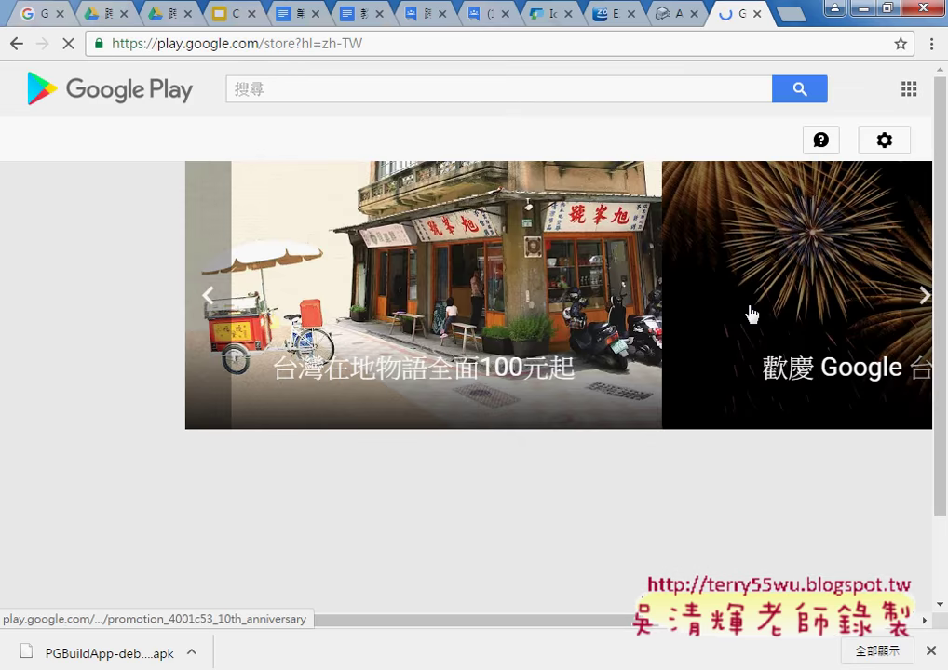
{"action": "left_click", "coordinate": [302, 91]}
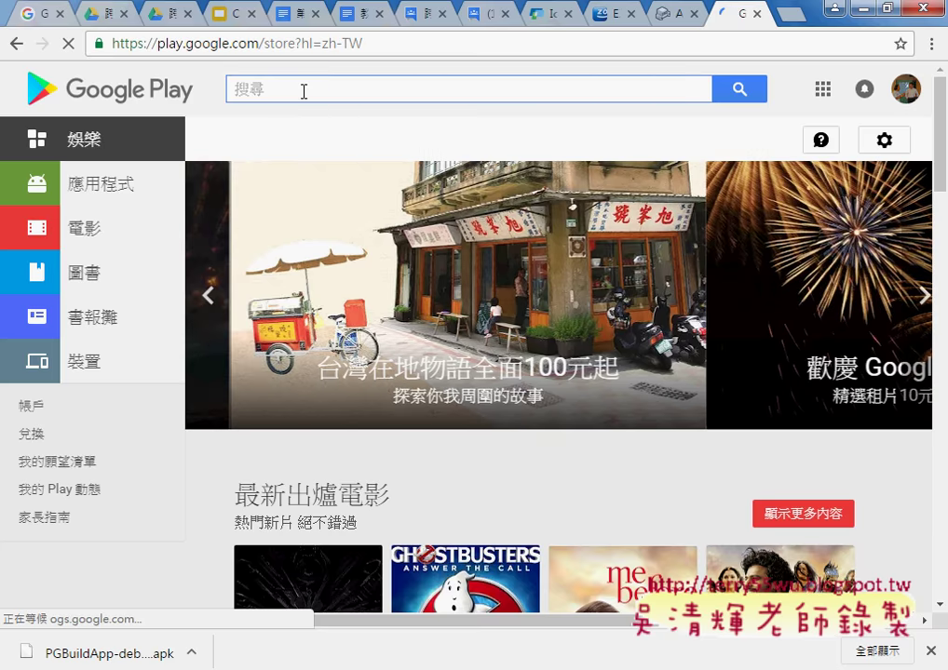
{"action": "type", "text": "c"}
{"action": "key", "text": "BackSpace"}
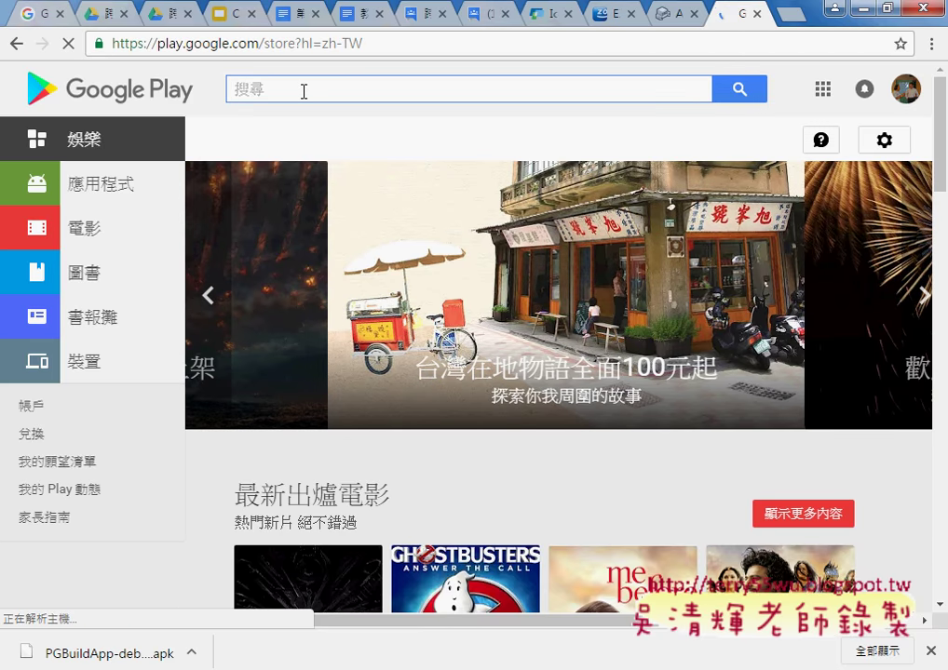
{"action": "type", "text": "錄"}
{"action": "key", "text": "Return"}
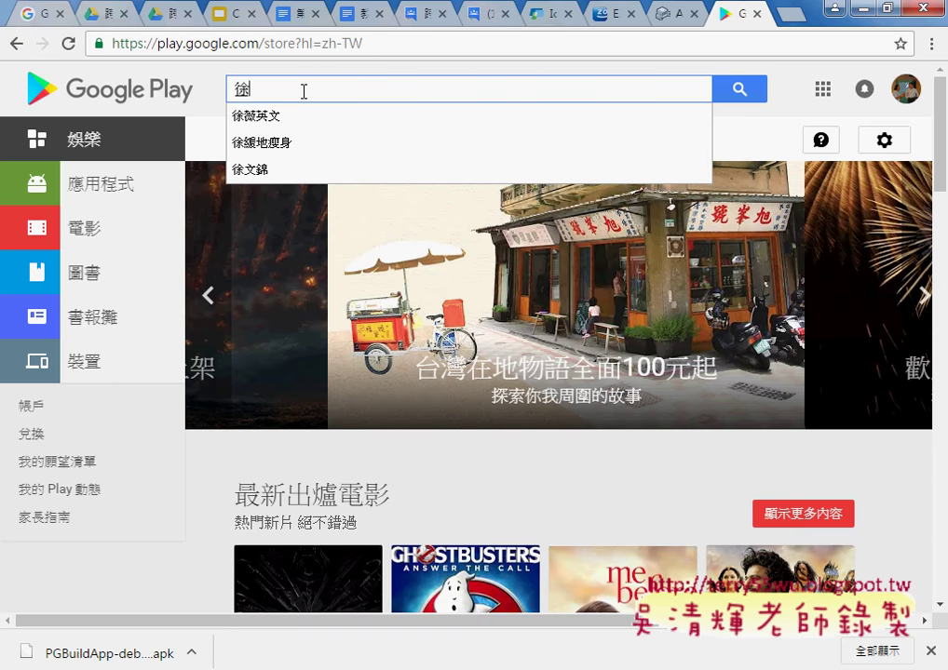
{"action": "type", "text": "ㄓˋ"}
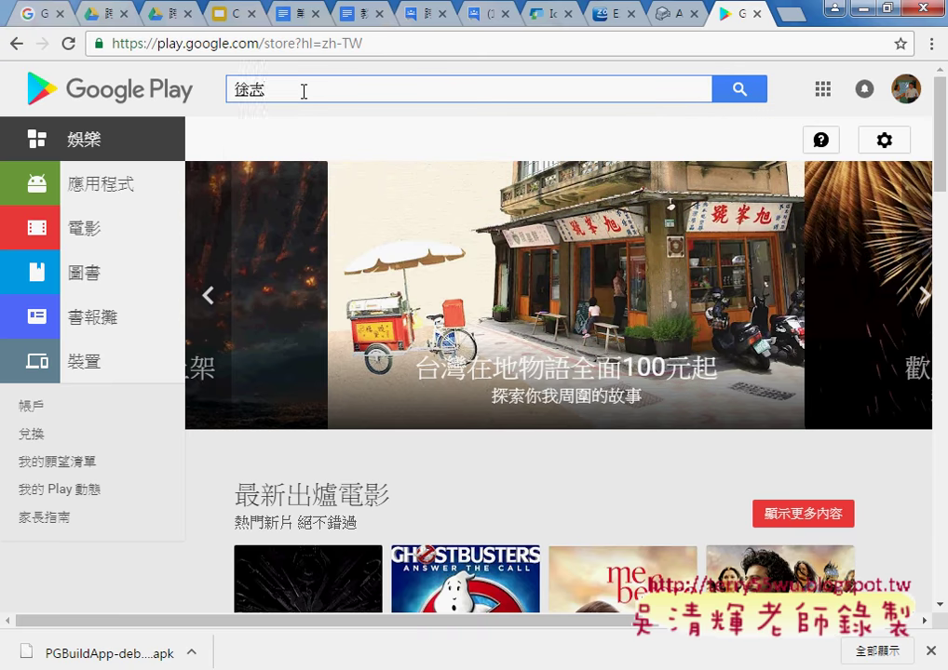
{"action": "type", "text": "ㄇㄛˊ"}
{"action": "key", "text": "Return"}
{"action": "key", "text": "Return"}
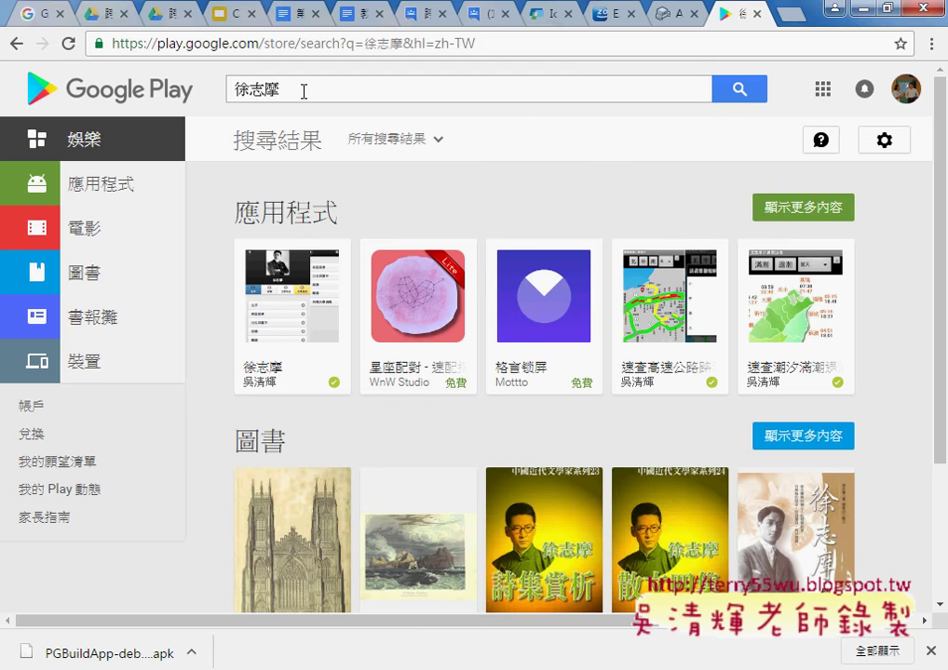
{"action": "left_click", "coordinate": [274, 319]}
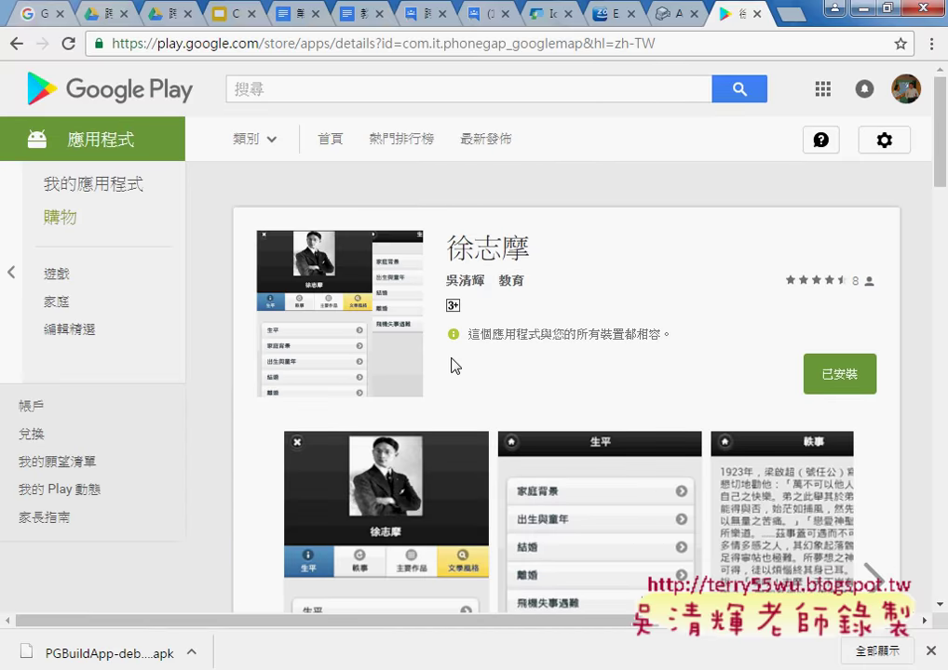
{"action": "scroll", "coordinate": [453, 363], "scroll_direction": "down", "scroll_amount": 3}
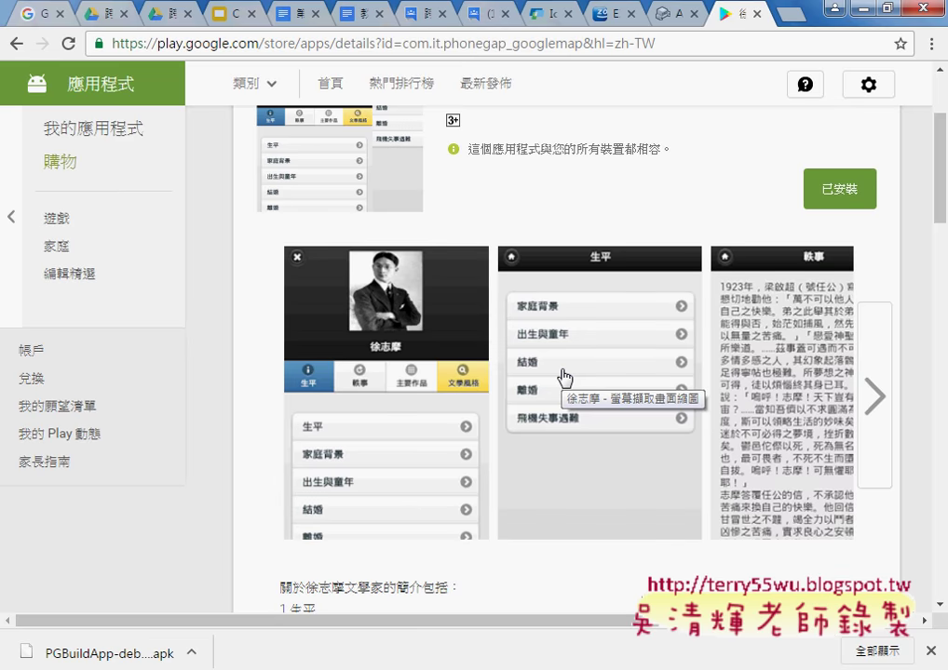
{"action": "left_click", "coordinate": [872, 395]}
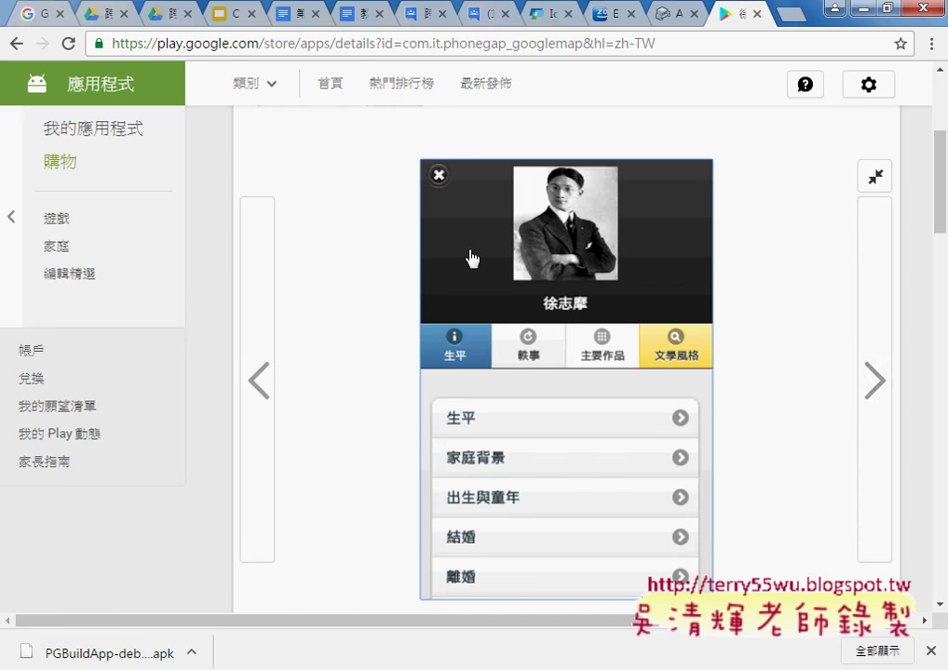
{"action": "left_click", "coordinate": [874, 383]}
{"action": "left_click", "coordinate": [874, 384]}
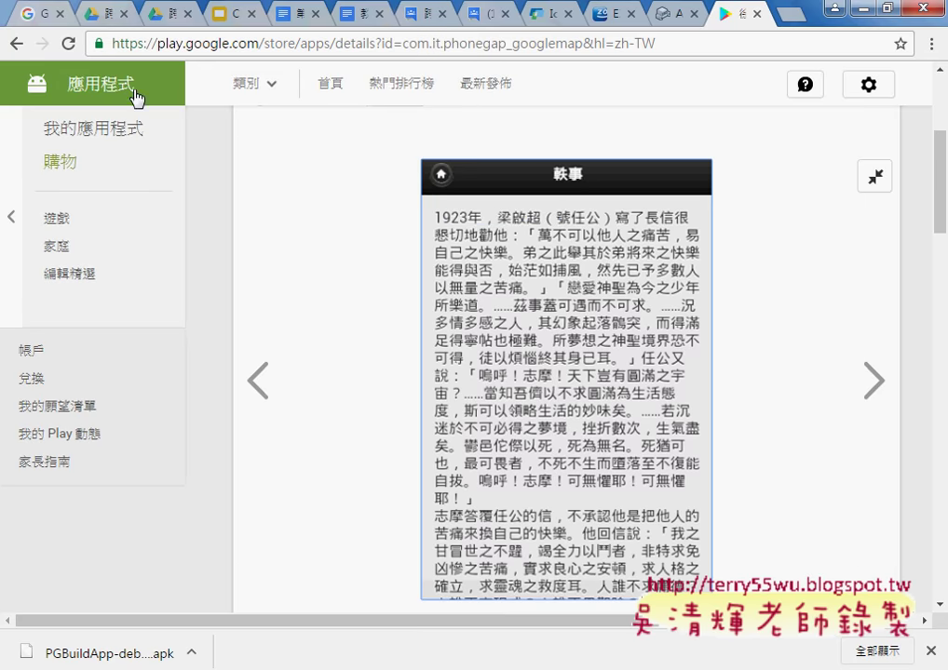
{"action": "left_click", "coordinate": [17, 46]}
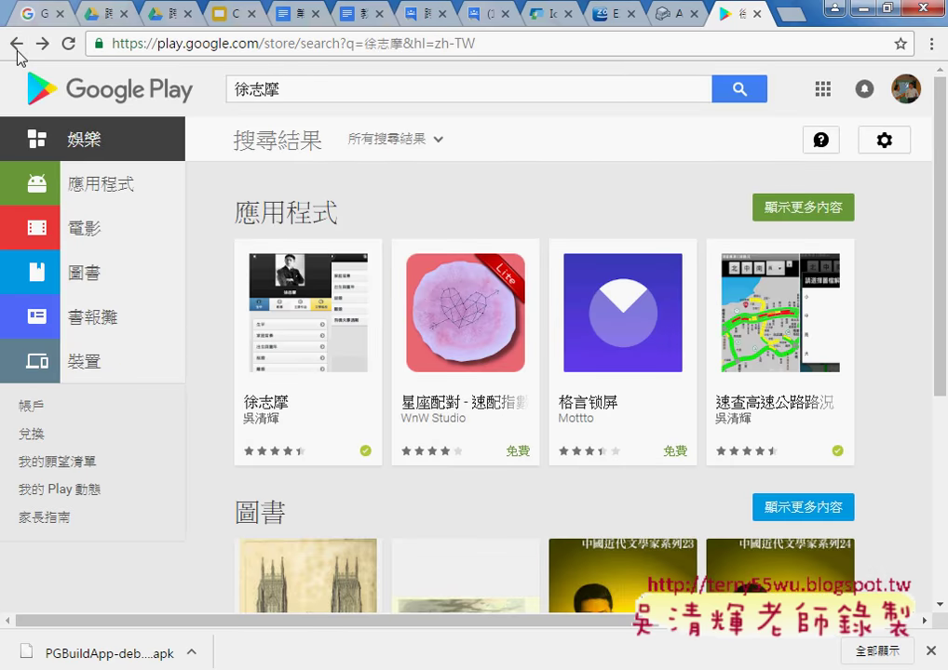
{"action": "left_click", "coordinate": [17, 45]}
{"action": "left_click", "coordinate": [18, 46]}
{"action": "left_click", "coordinate": [18, 48]}
{"action": "left_click", "coordinate": [18, 48]}
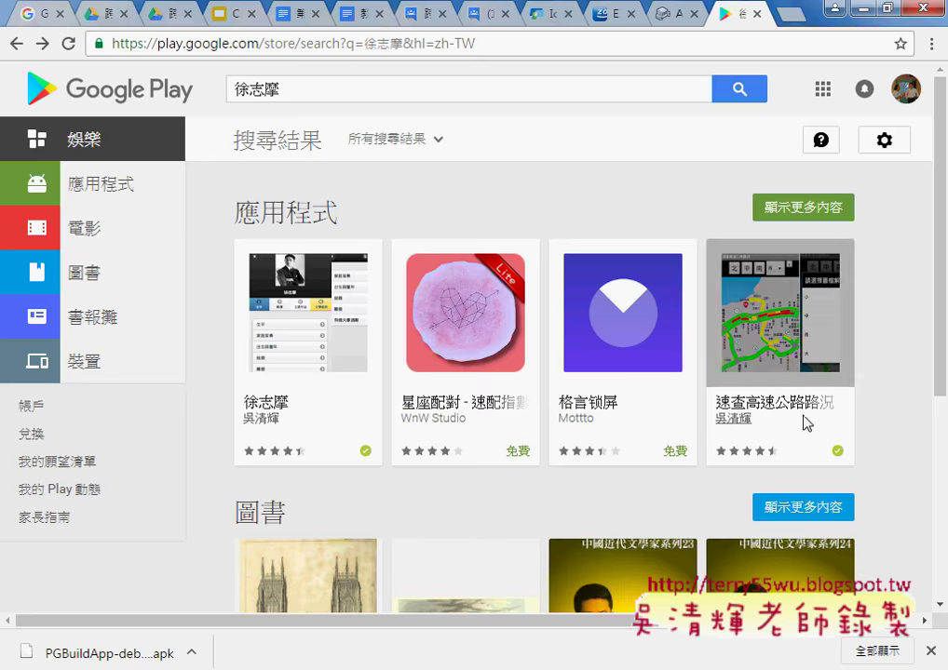
{"action": "left_click", "coordinate": [797, 350]}
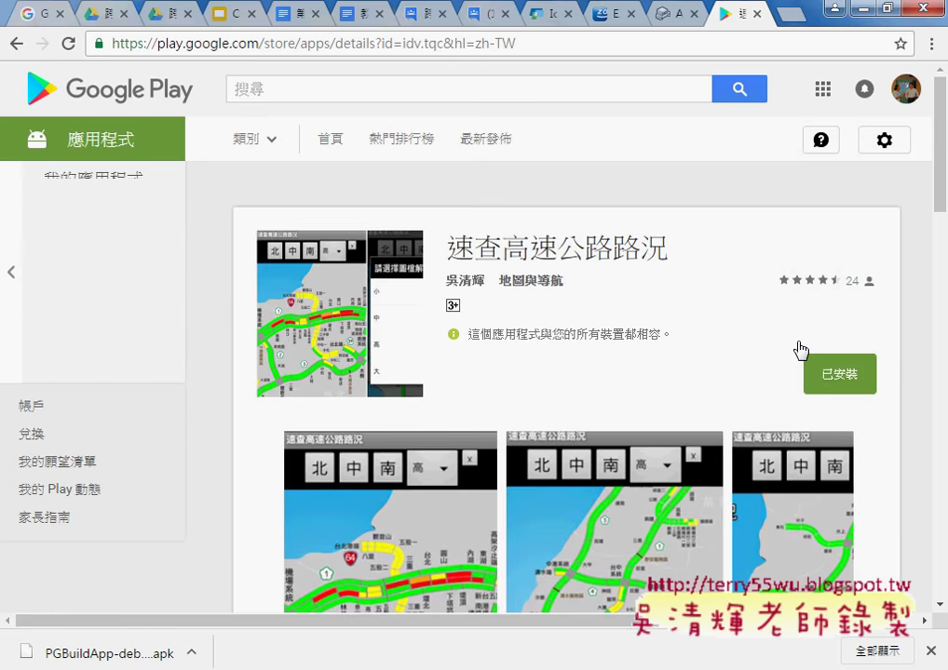
{"action": "scroll", "coordinate": [725, 340], "scroll_direction": "down", "scroll_amount": 1}
{"action": "scroll", "coordinate": [724, 341], "scroll_direction": "down", "scroll_amount": 2}
{"action": "scroll", "coordinate": [724, 340], "scroll_direction": "down", "scroll_amount": 3}
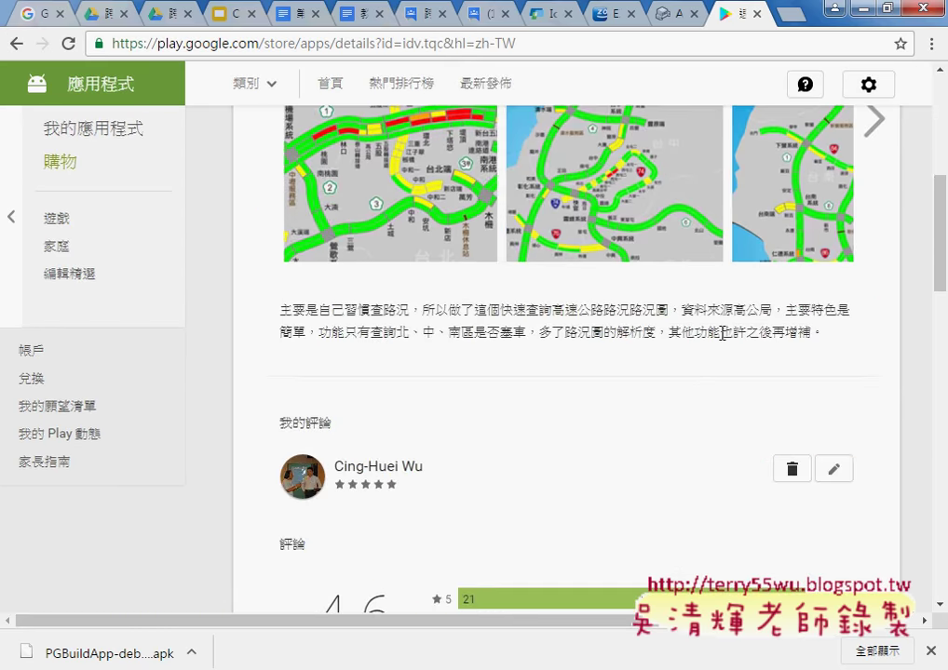
{"action": "scroll", "coordinate": [724, 341], "scroll_direction": "down", "scroll_amount": 1}
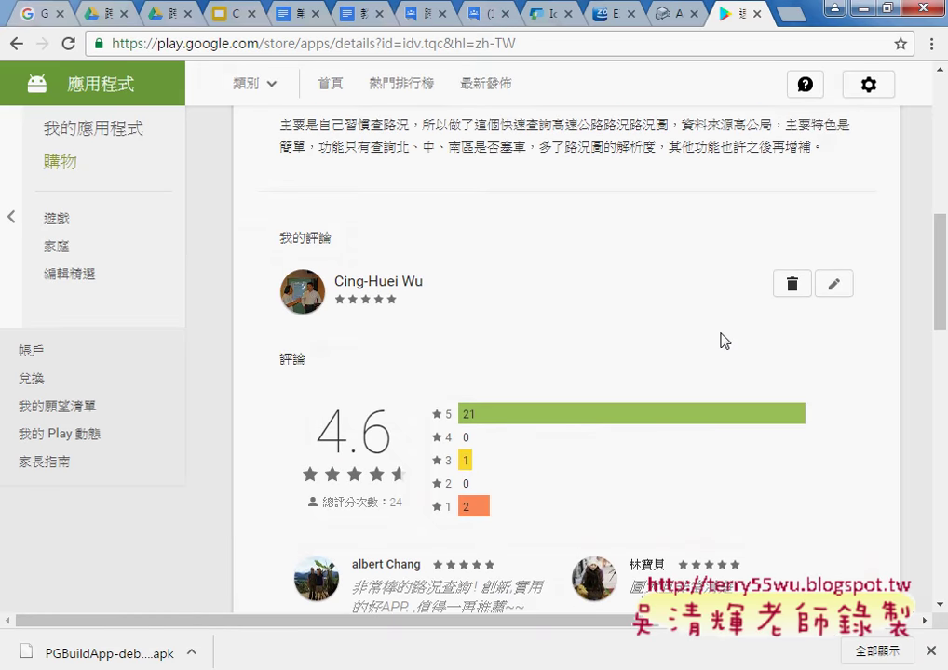
{"action": "left_click", "coordinate": [16, 43]}
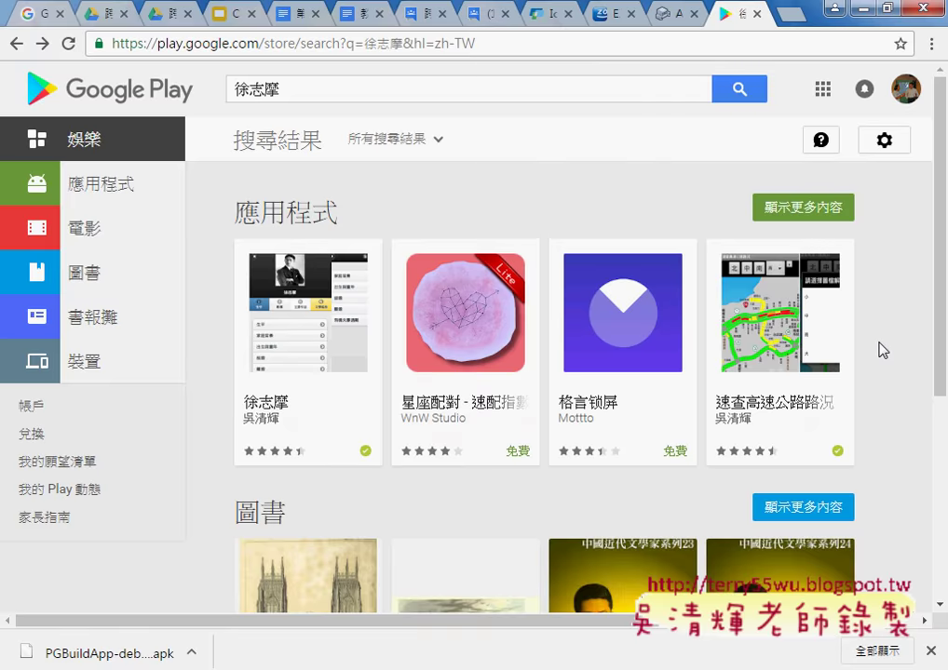
{"action": "scroll", "coordinate": [882, 350], "scroll_direction": "down", "scroll_amount": 3}
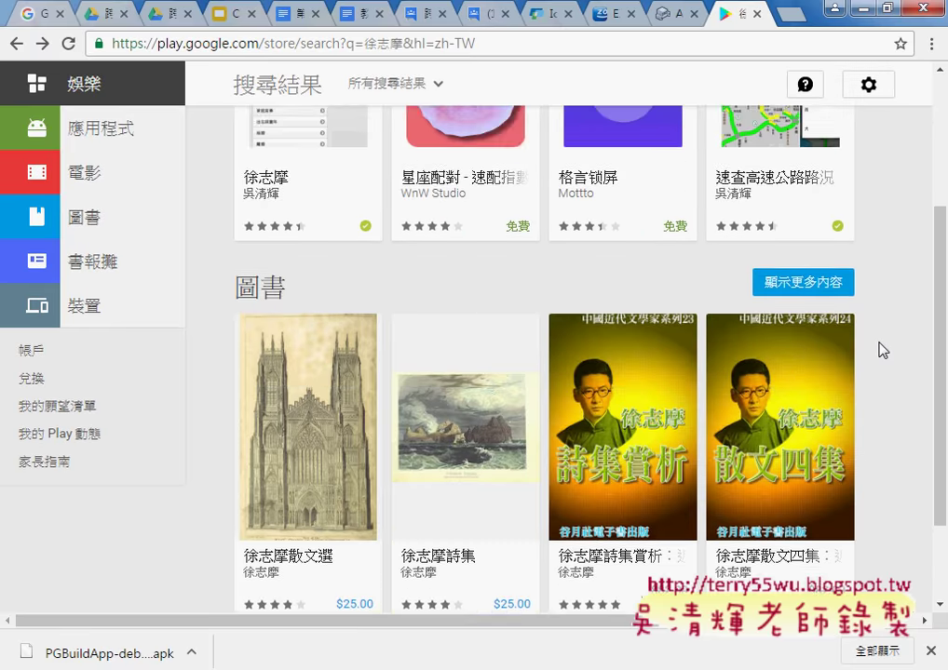